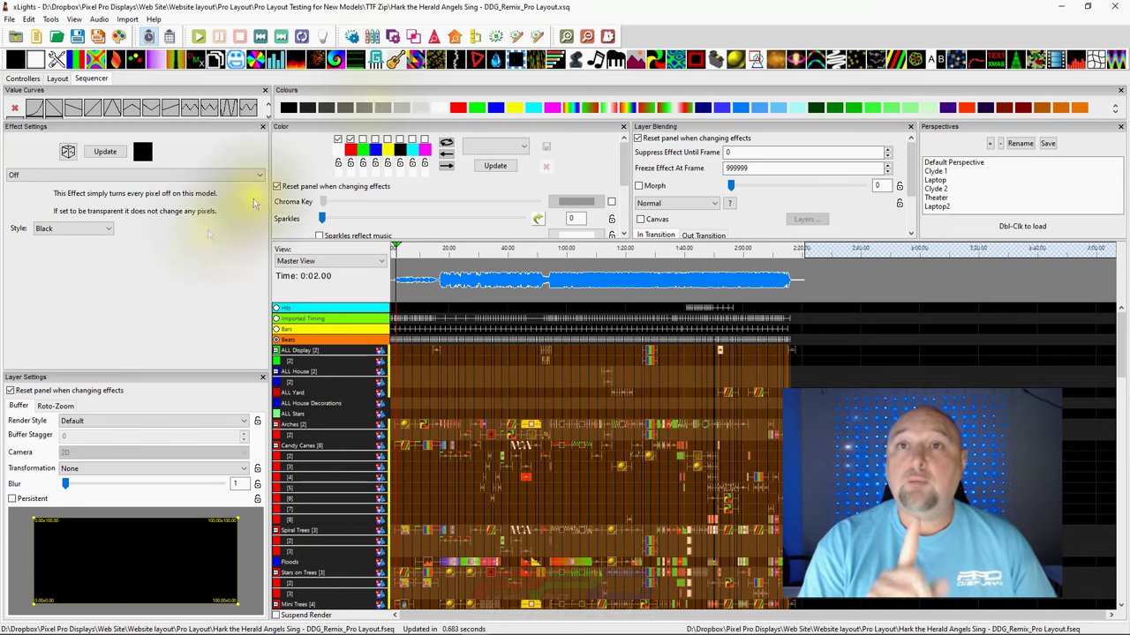
Move the XML Sequences folder over the sequencer, select the Backstreet Boys Original Layout file, and scroll.
{"action": "left_click_drag", "start_coordinate": [1129, 18], "coordinate": [450, 53]}
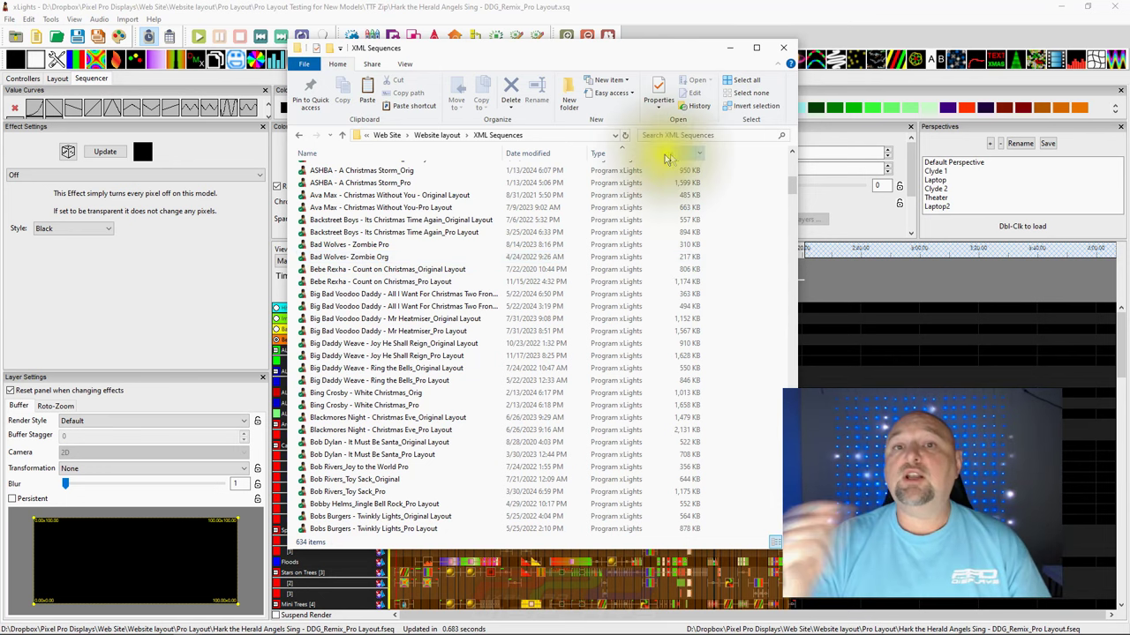
{"action": "left_click", "coordinate": [323, 221]}
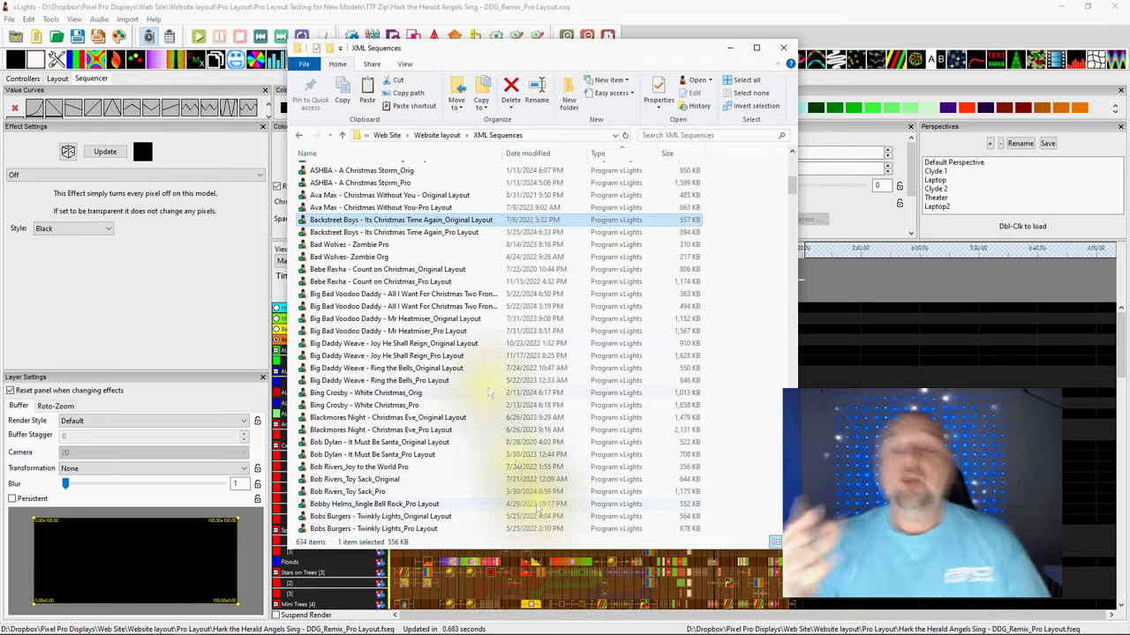
{"action": "mouse_move", "coordinate": [791, 183]}
{"action": "left_mouse_down"}
{"action": "mouse_move", "coordinate": [807, 375]}
{"action": "mouse_move", "coordinate": [795, 176]}
{"action": "mouse_move", "coordinate": [794, 198]}
{"action": "left_mouse_up"}
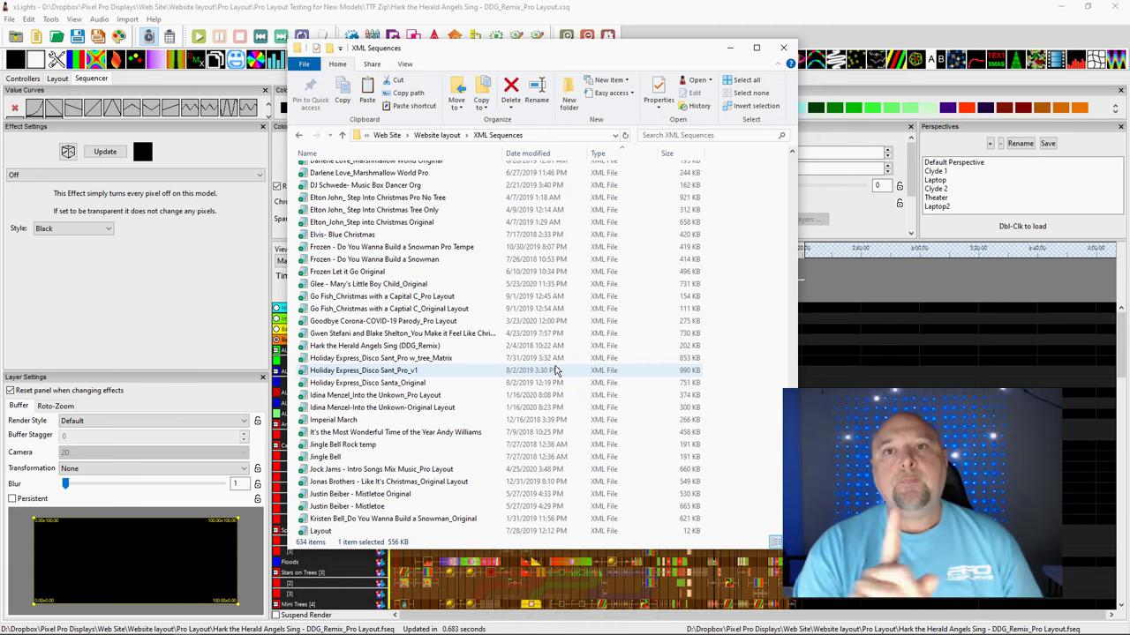
Close the XML Sequences folder window to reveal the Hark the Herald Angels Sing sequence.
{"action": "left_click", "coordinate": [536, 36]}
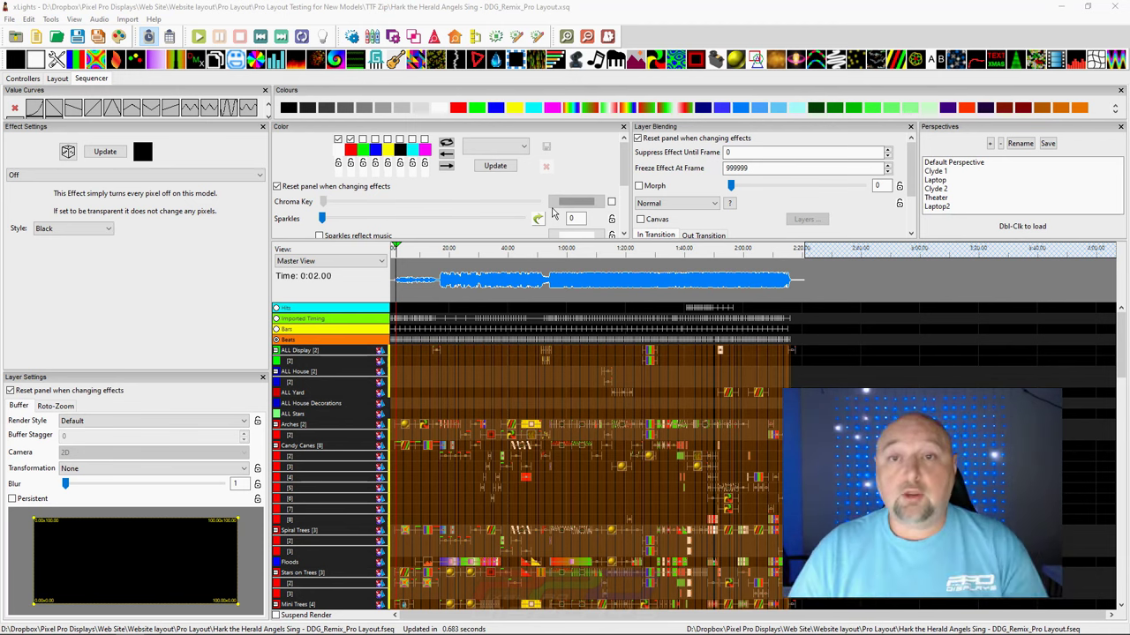
Move the Package Sequences Pro and Orig folder window left over the sequencer.
{"action": "left_click_drag", "start_coordinate": [857, 53], "coordinate": [479, 51]}
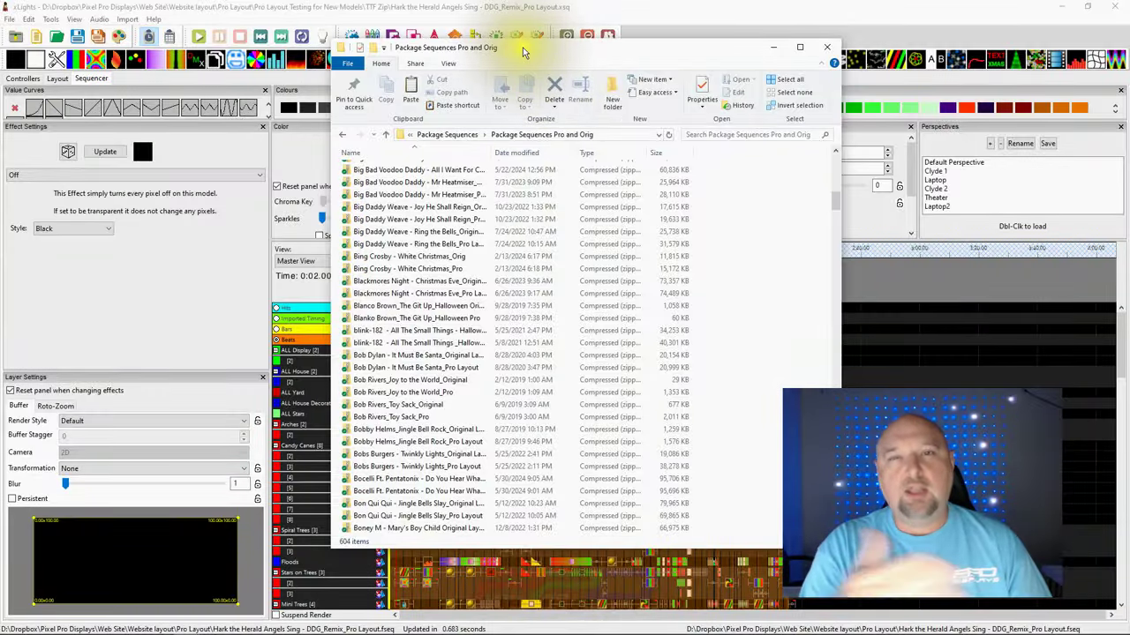
Shift the Package Sequences Pro and Orig window slightly to the right.
{"action": "left_click_drag", "start_coordinate": [522, 50], "coordinate": [536, 45]}
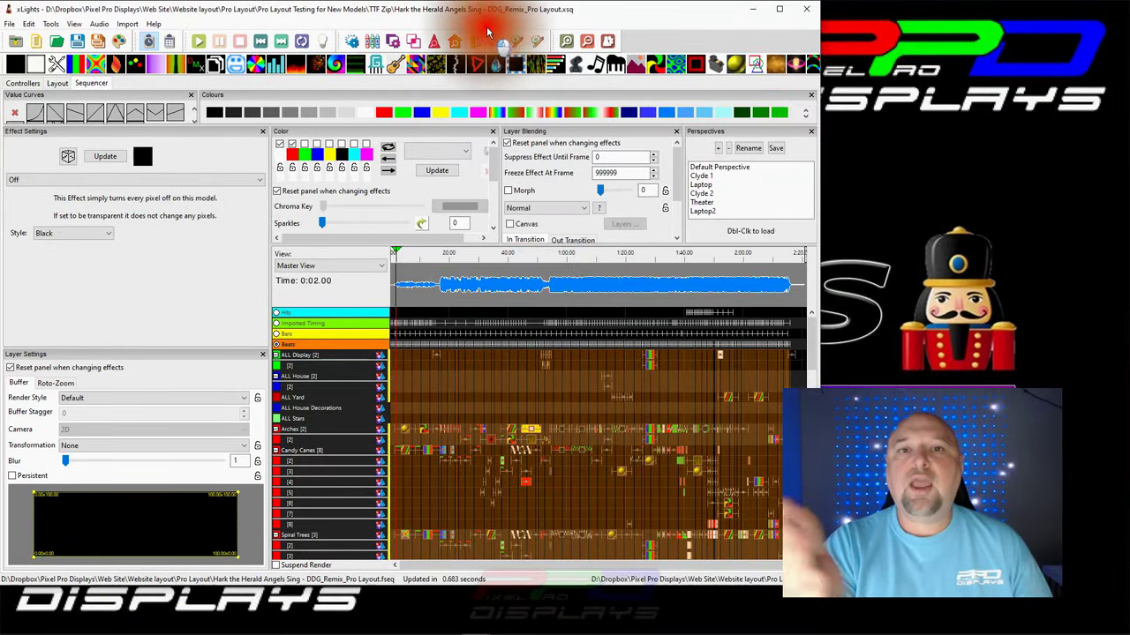
Restore xLights to a smaller window on the right and select the Hark sequence file in TTF Zip.
{"action": "double_click", "coordinate": [494, 7]}
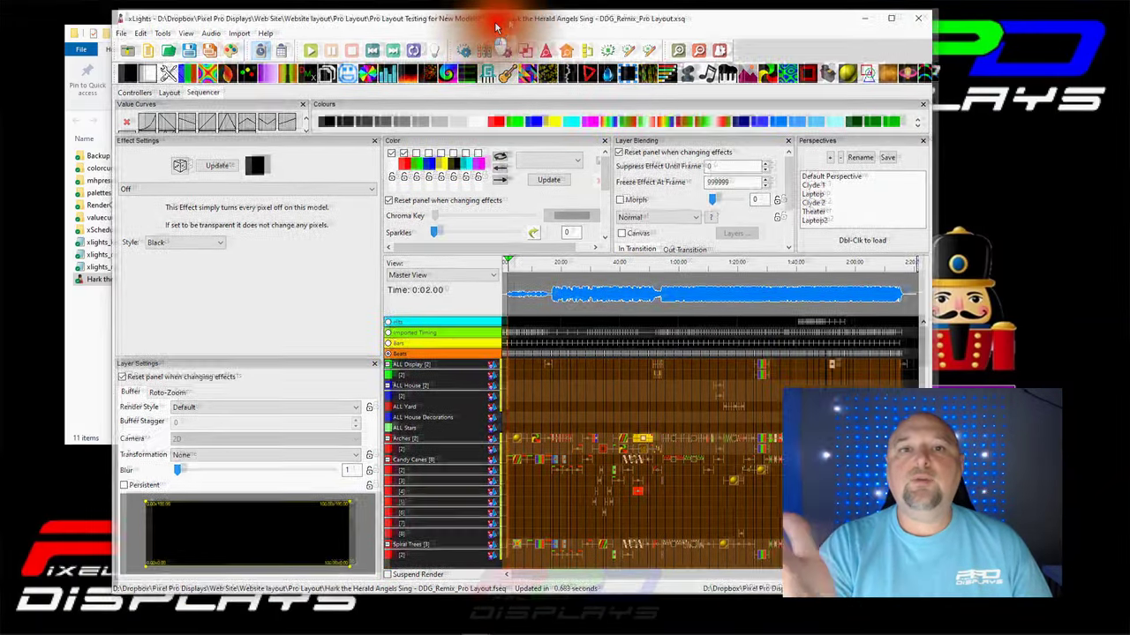
{"action": "left_click_drag", "start_coordinate": [508, 25], "coordinate": [673, 29]}
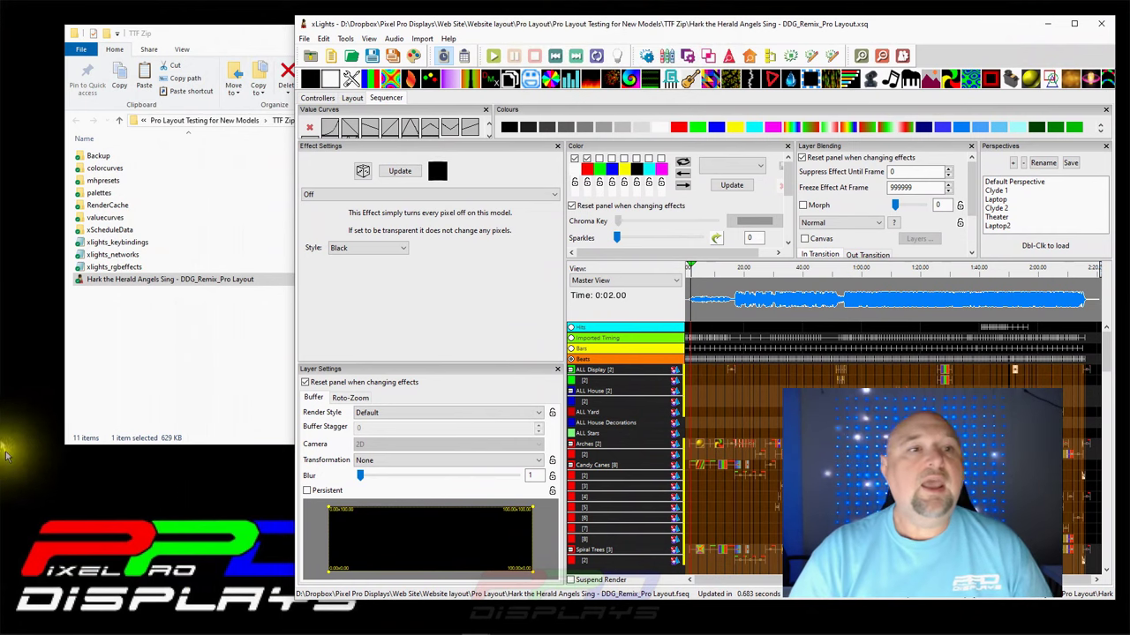
{"action": "left_click_drag", "start_coordinate": [177, 32], "coordinate": [172, 21]}
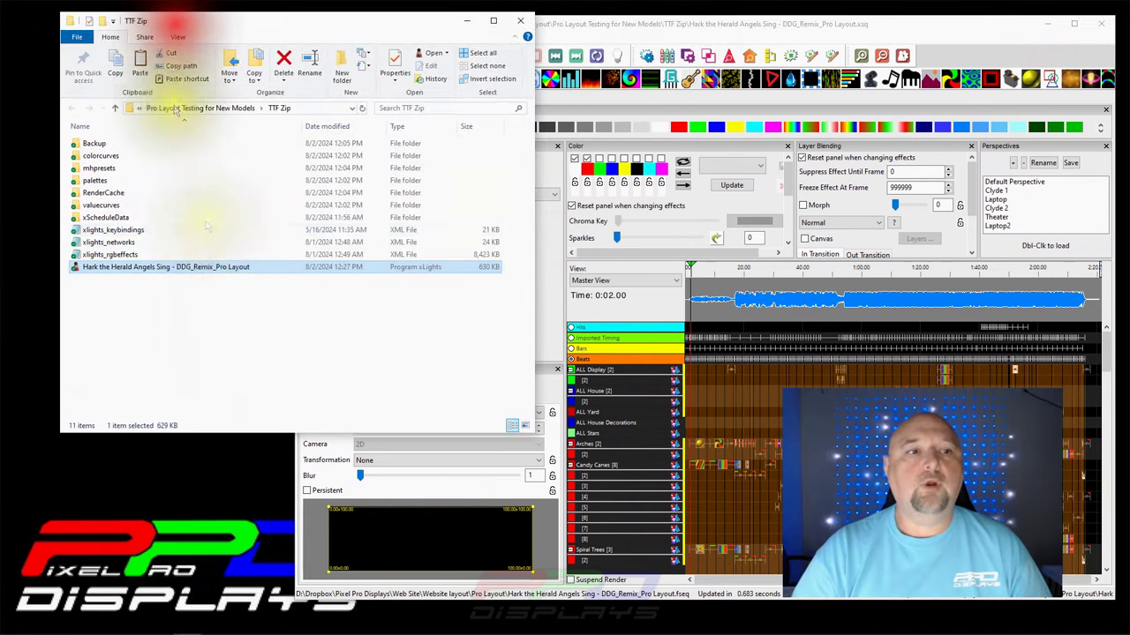
{"action": "left_click", "coordinate": [124, 268]}
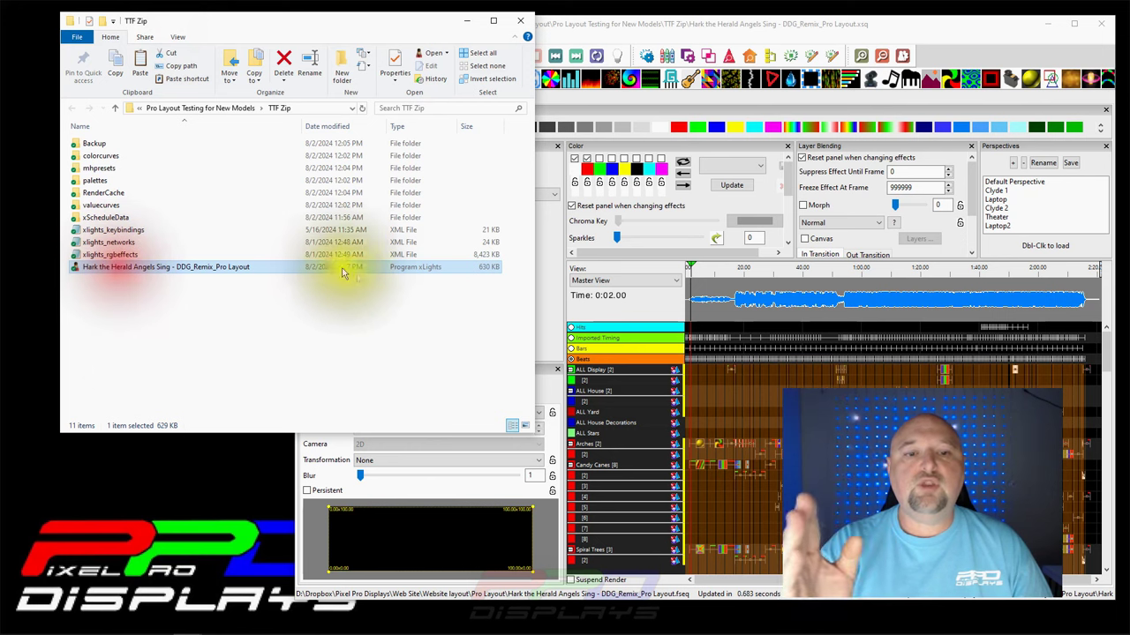
{"action": "left_click", "coordinate": [403, 263]}
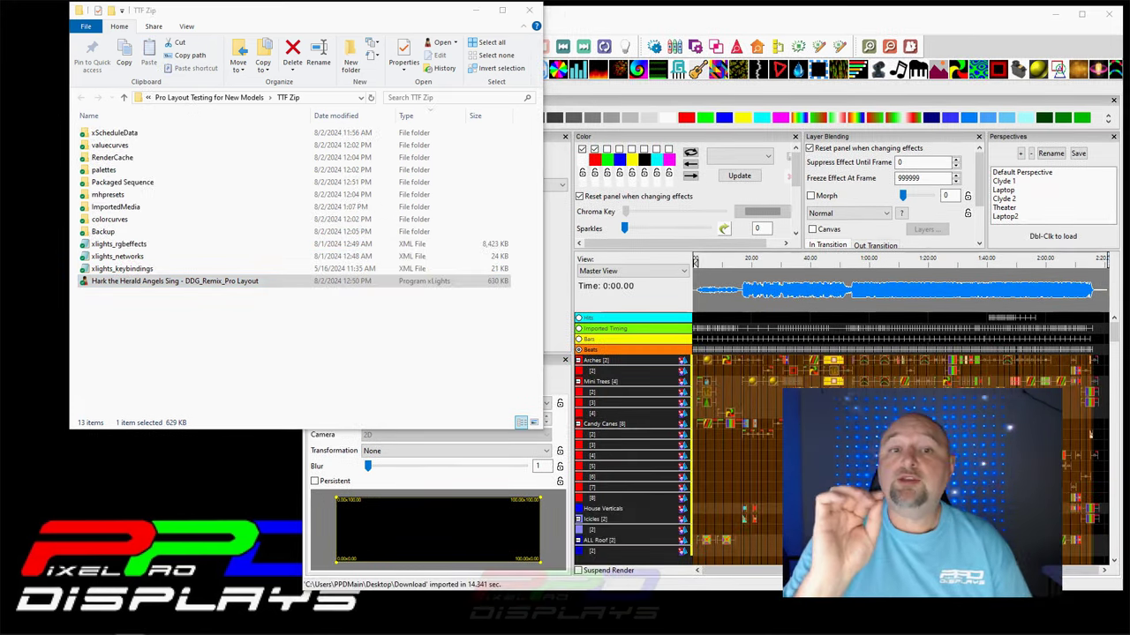
{"action": "left_click", "coordinate": [496, 285]}
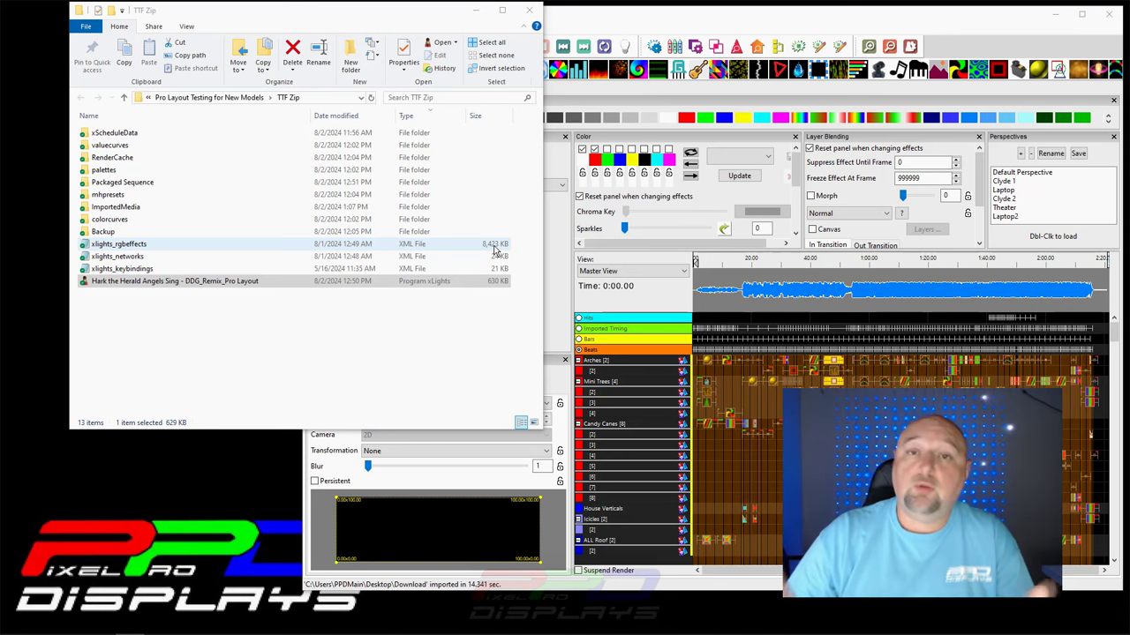
{"action": "left_click", "coordinate": [456, 285]}
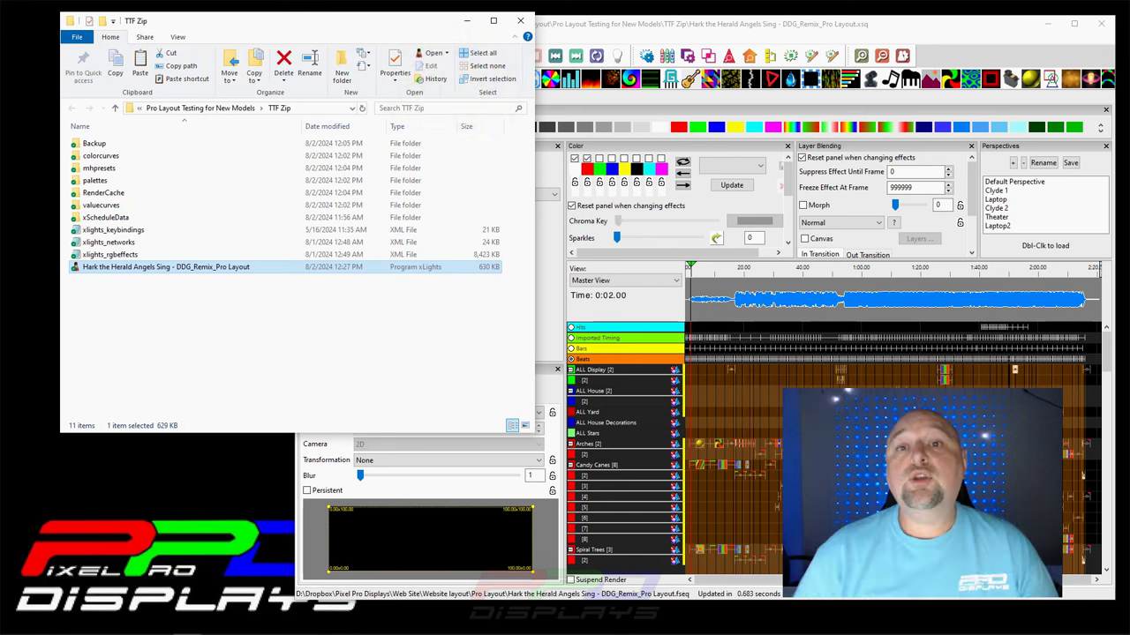
Bring xLights in front of the TTF Zip folder and move it up and left.
{"action": "left_click", "coordinate": [578, 26]}
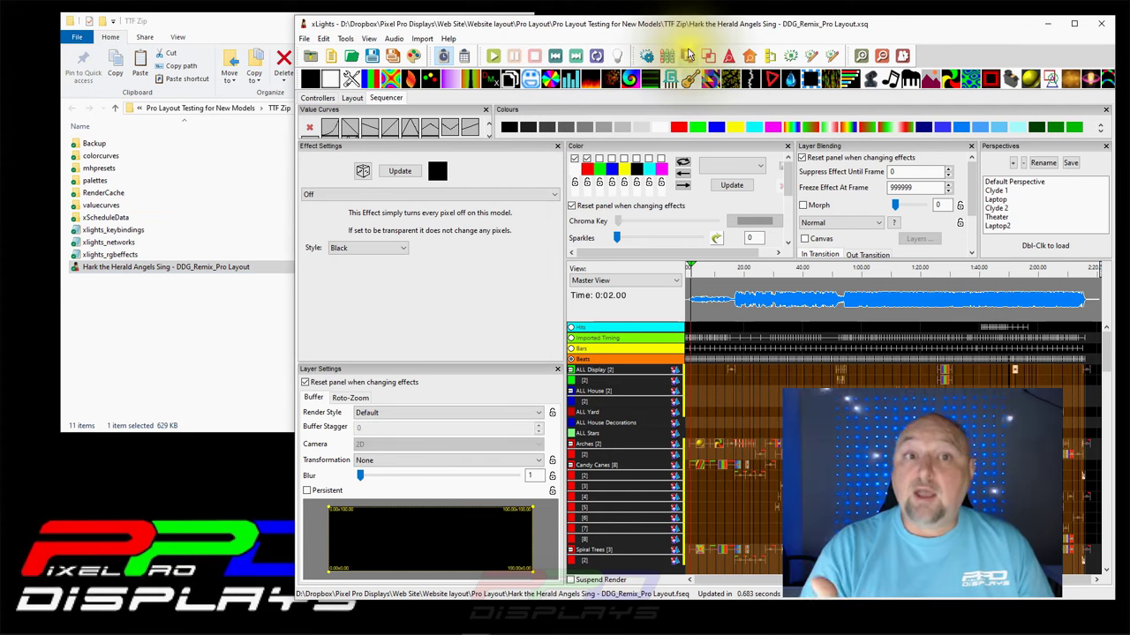
{"action": "left_click_drag", "start_coordinate": [688, 24], "coordinate": [585, 8]}
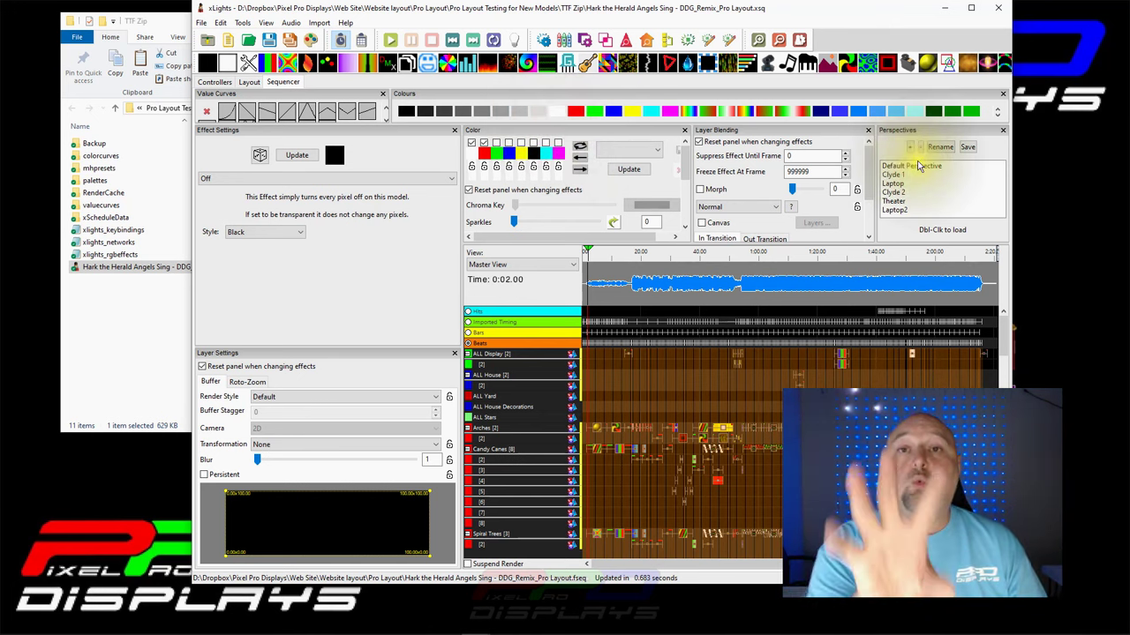
Load the Laptop perspective, move the House Preview right, and save the sequence.
{"action": "left_click", "coordinate": [894, 183]}
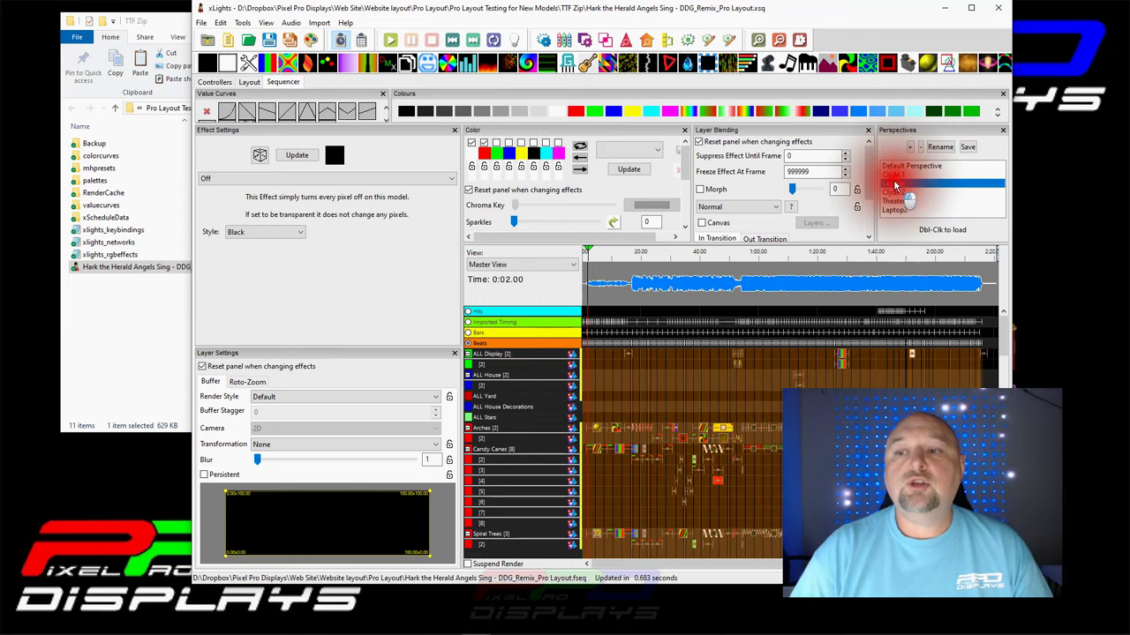
{"action": "double_click", "coordinate": [894, 183]}
{"action": "left_click_drag", "start_coordinate": [502, 114], "coordinate": [573, 201]}
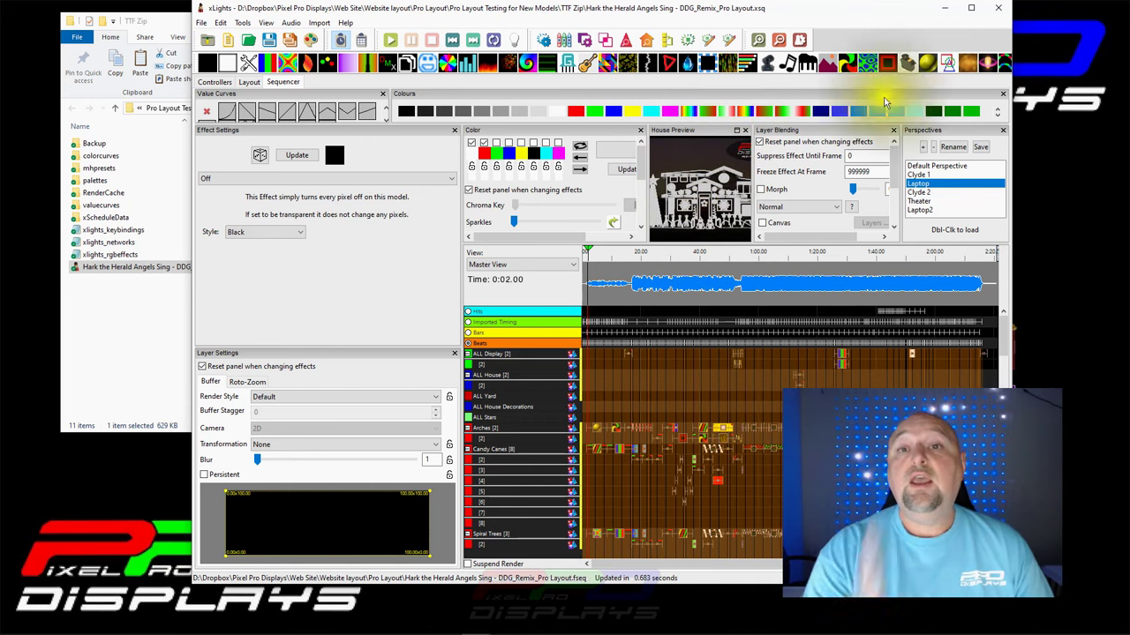
{"action": "left_click", "coordinate": [269, 42]}
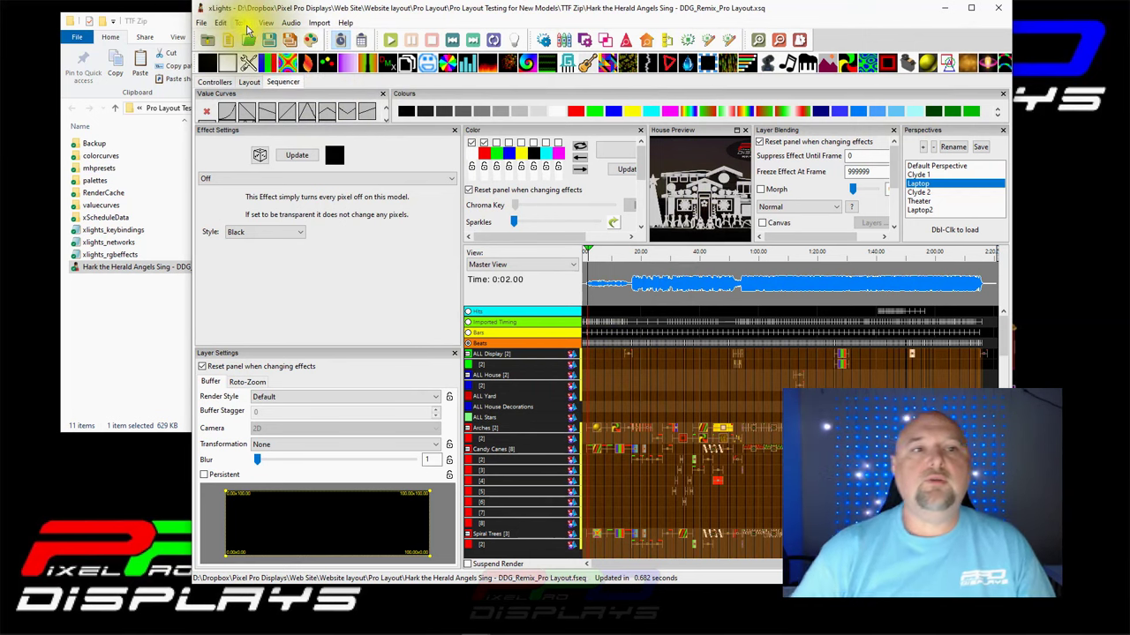
{"action": "left_click", "coordinate": [243, 22]}
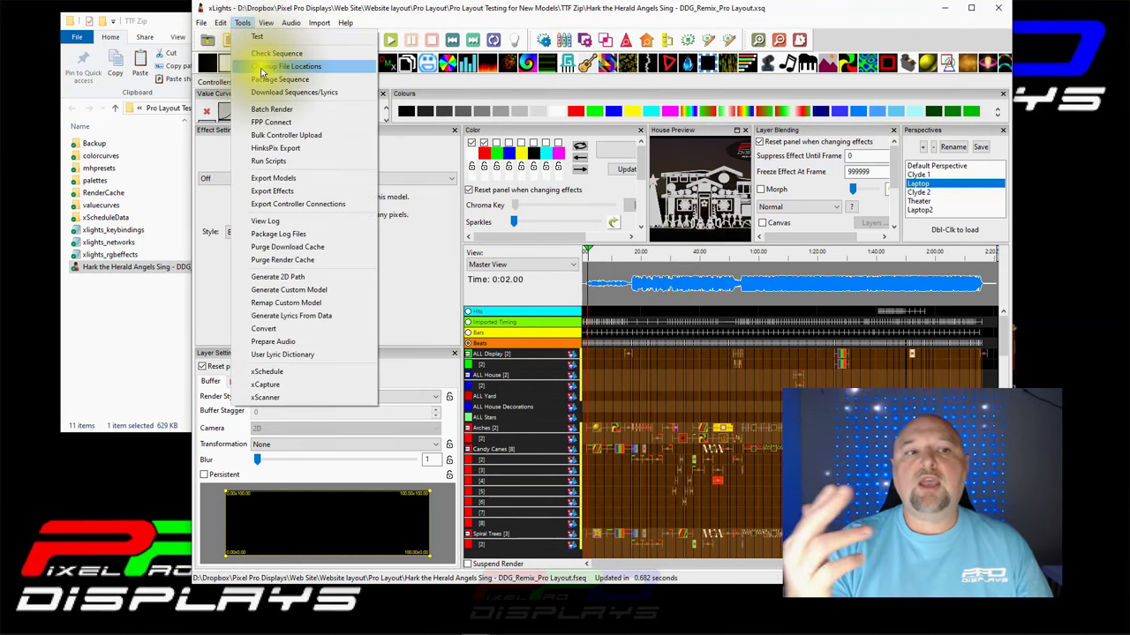
Package the Hark the Herald Angels Sing sequence into a zip in TTF Zip, keeping the default name.
{"action": "left_click", "coordinate": [258, 79]}
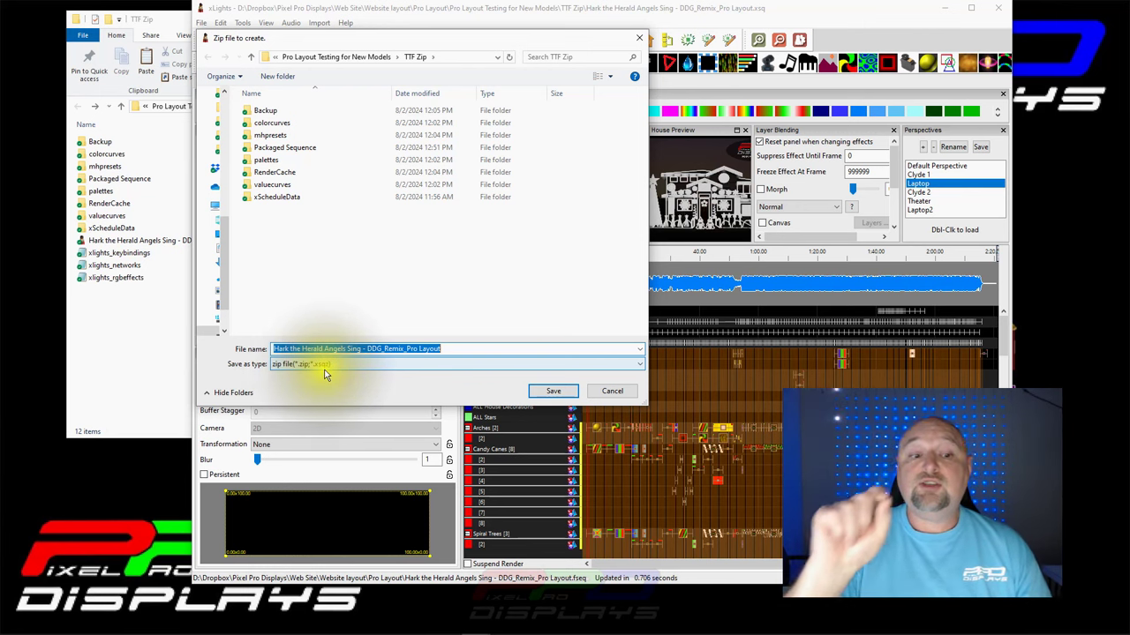
{"action": "left_click", "coordinate": [552, 391]}
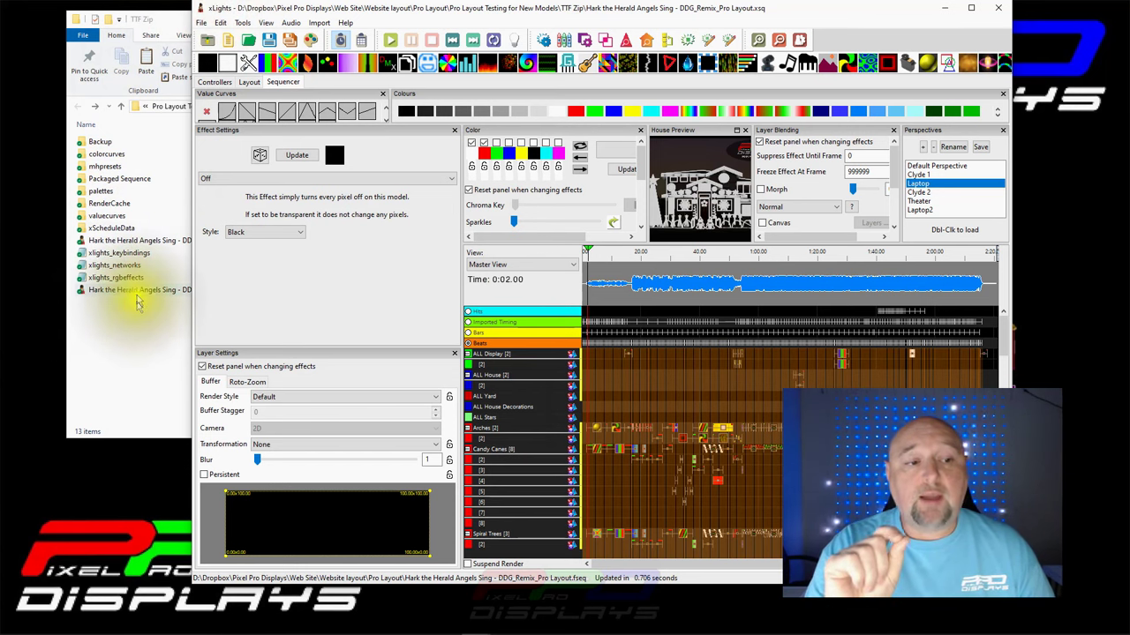
Sort TTF Zip by type and compare the 12:50 PM original and 12:56 PM packaged Hark files.
{"action": "left_click", "coordinate": [153, 21]}
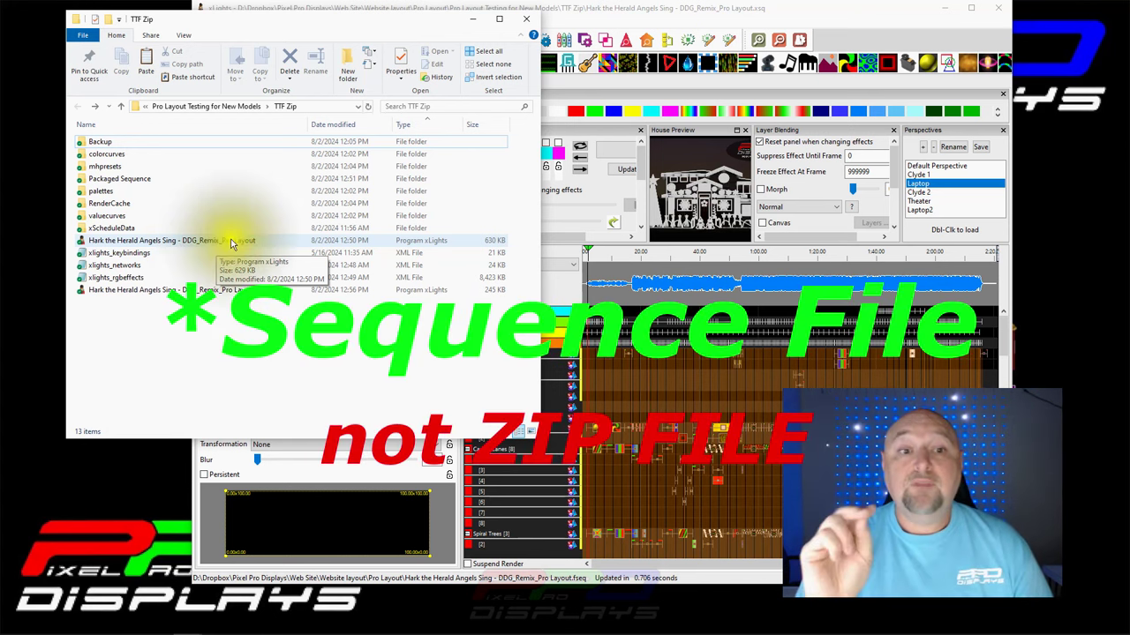
{"action": "left_click", "coordinate": [409, 124]}
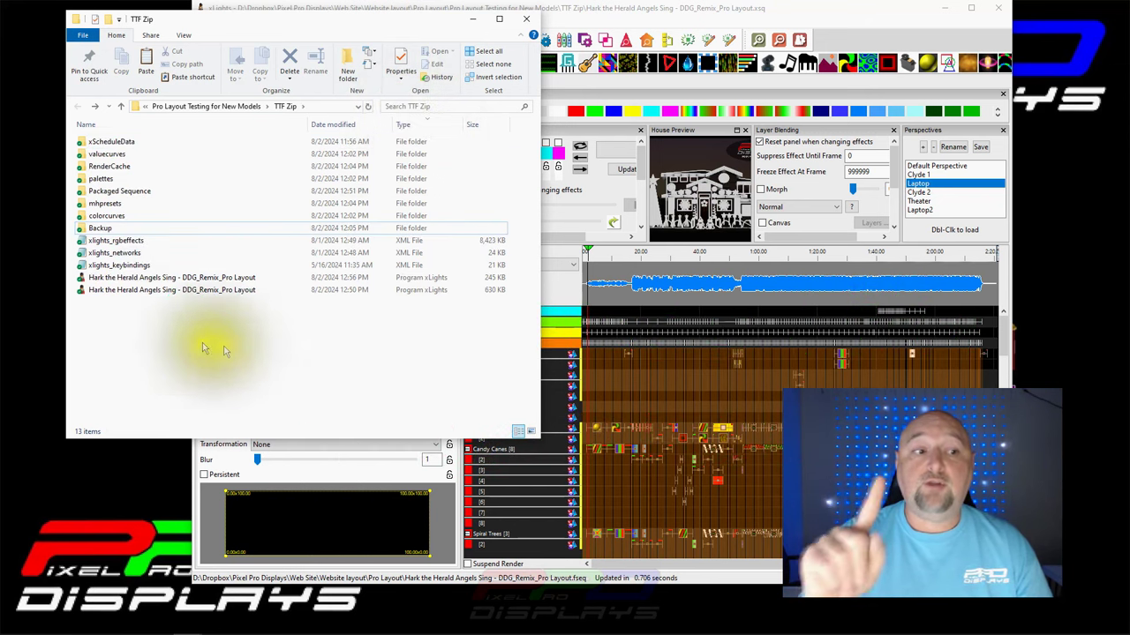
{"action": "left_click", "coordinate": [207, 288]}
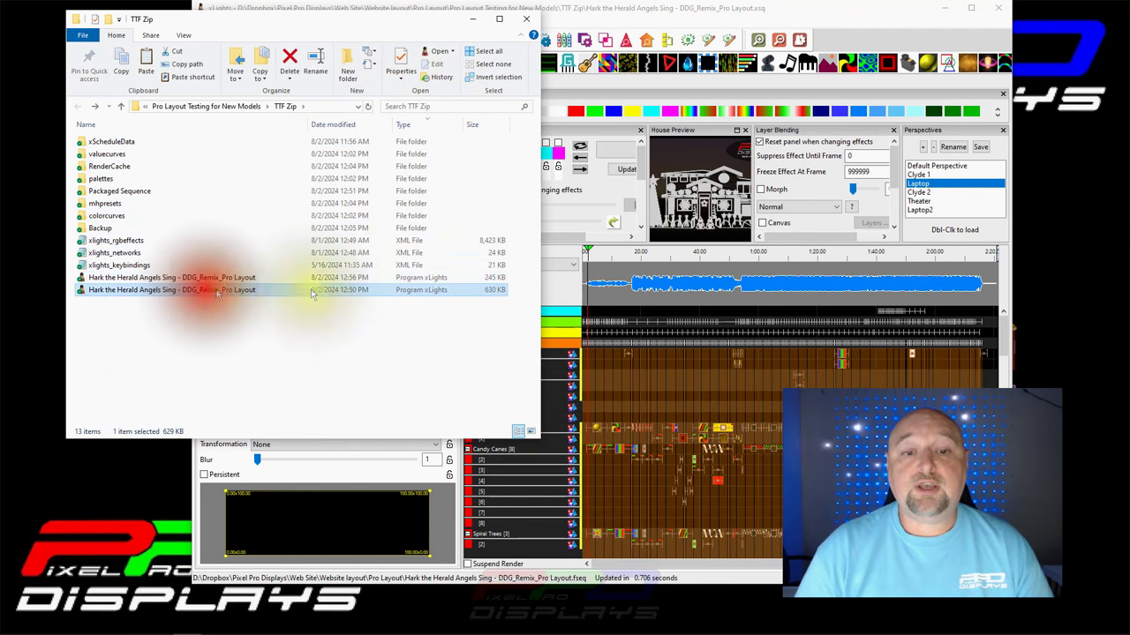
{"action": "left_click", "coordinate": [494, 281]}
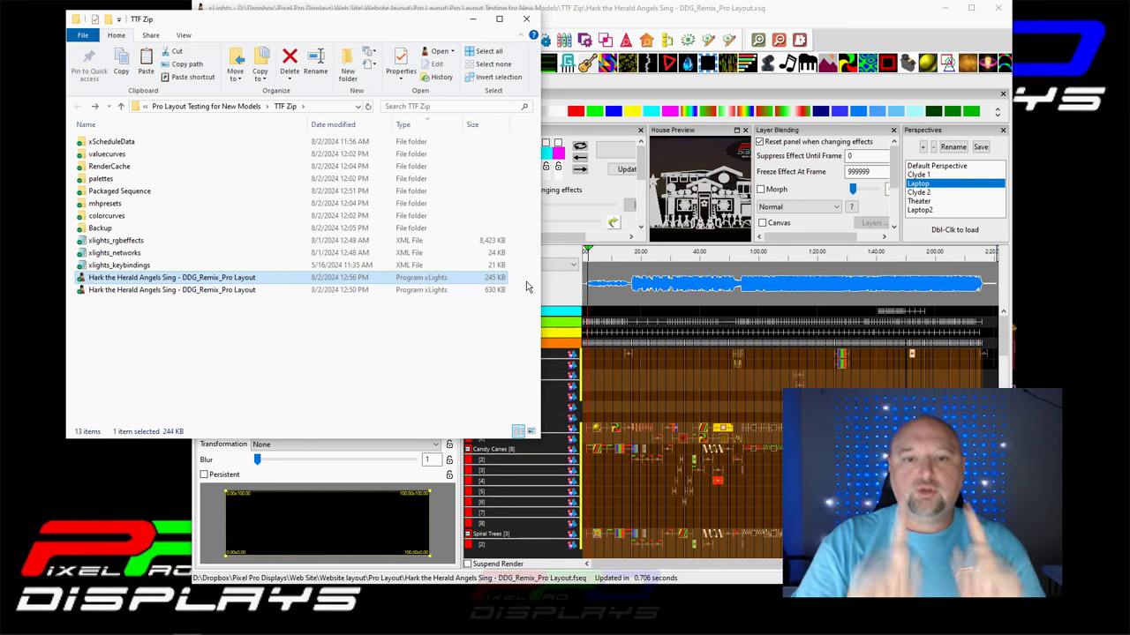
{"action": "mouse_move", "coordinate": [247, 628]}
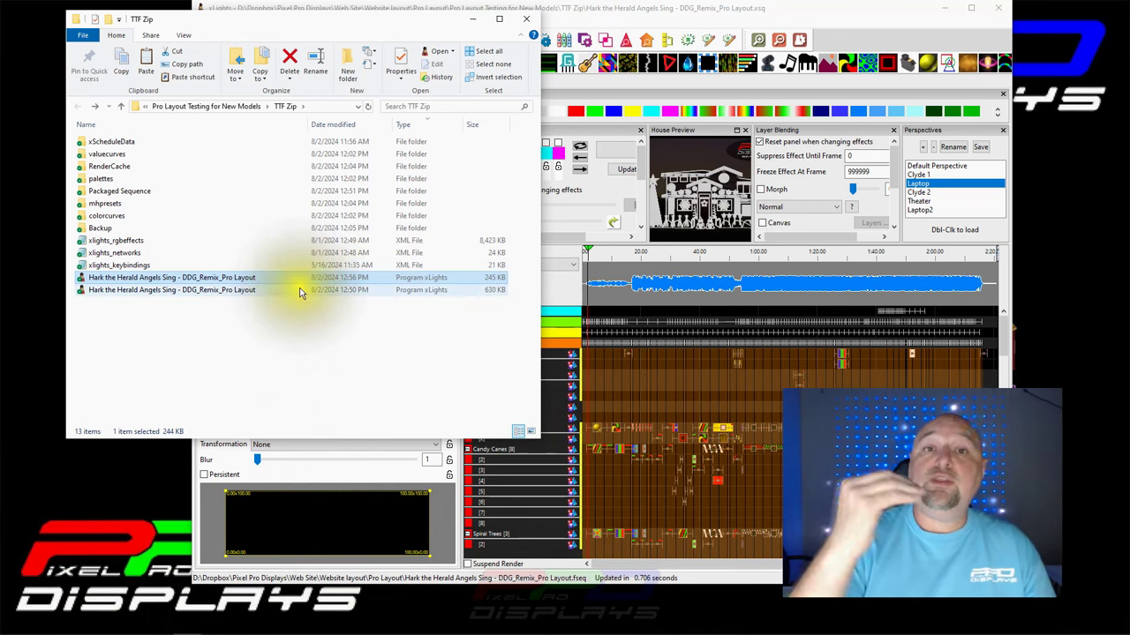
Temporarily switch the show folder to Moving Head Halloween and view its house layout.
{"action": "left_click", "coordinate": [633, 9]}
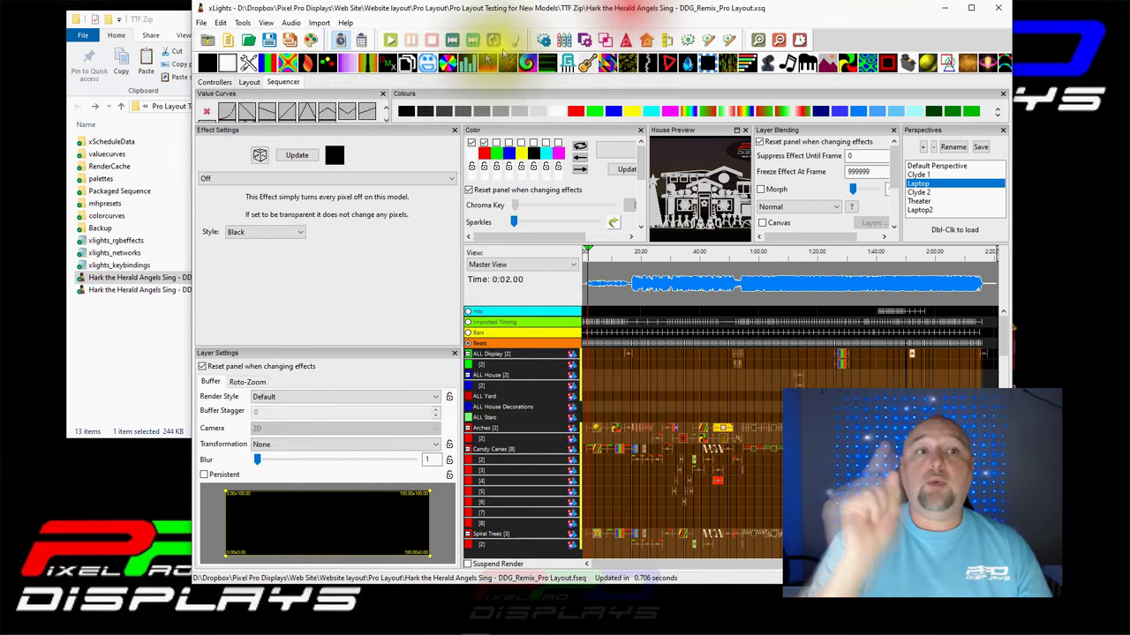
{"action": "left_click", "coordinate": [214, 82]}
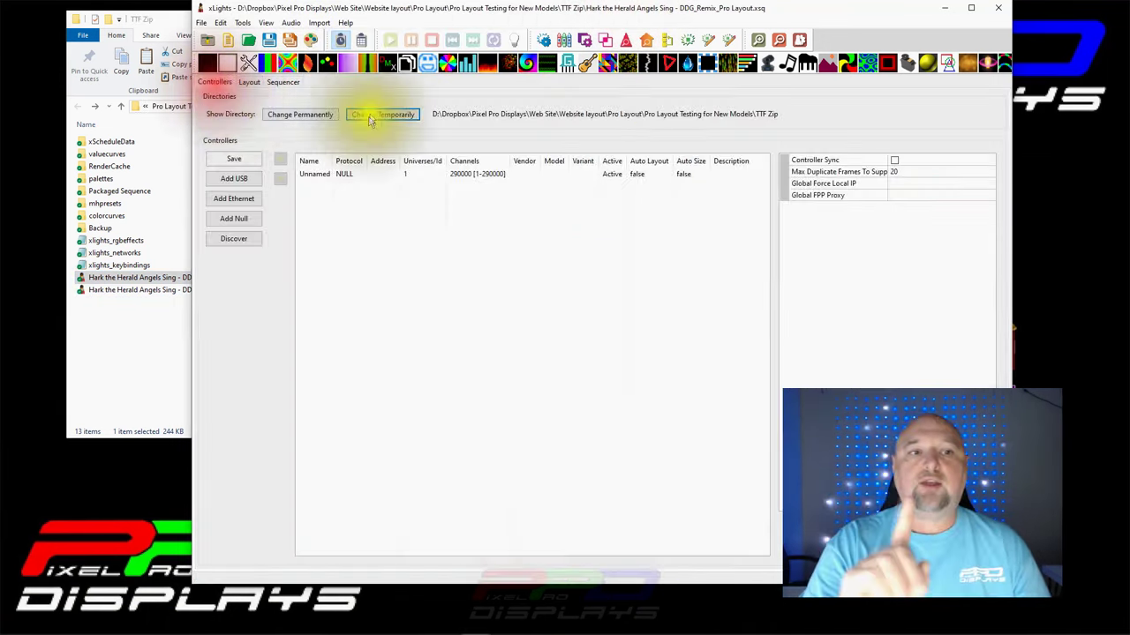
{"action": "left_click", "coordinate": [292, 114]}
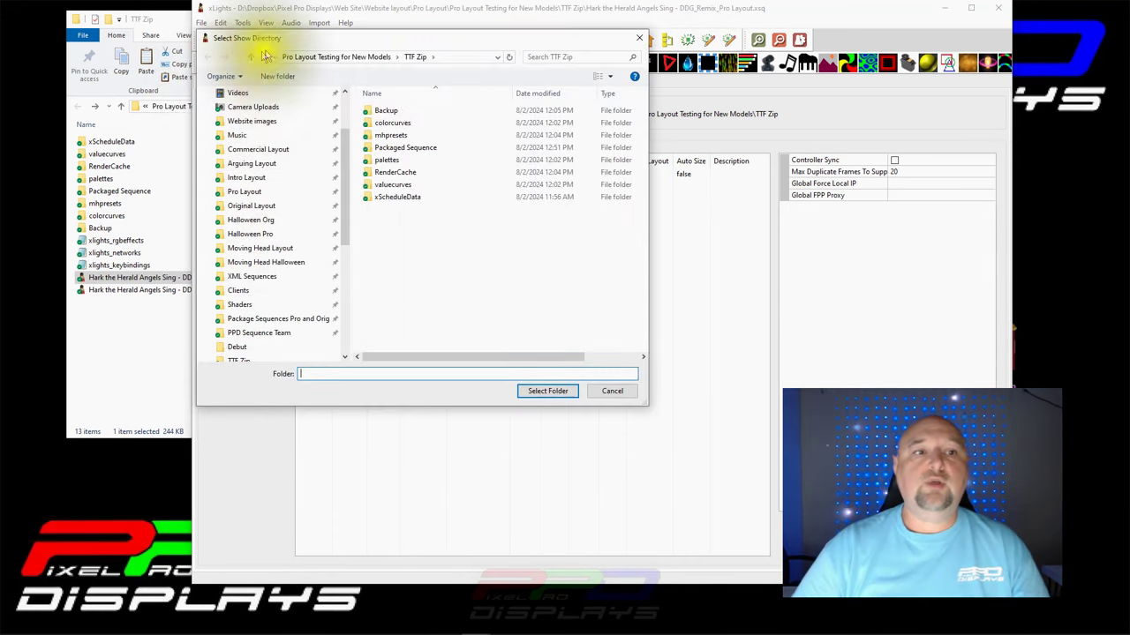
{"action": "left_click", "coordinate": [266, 262]}
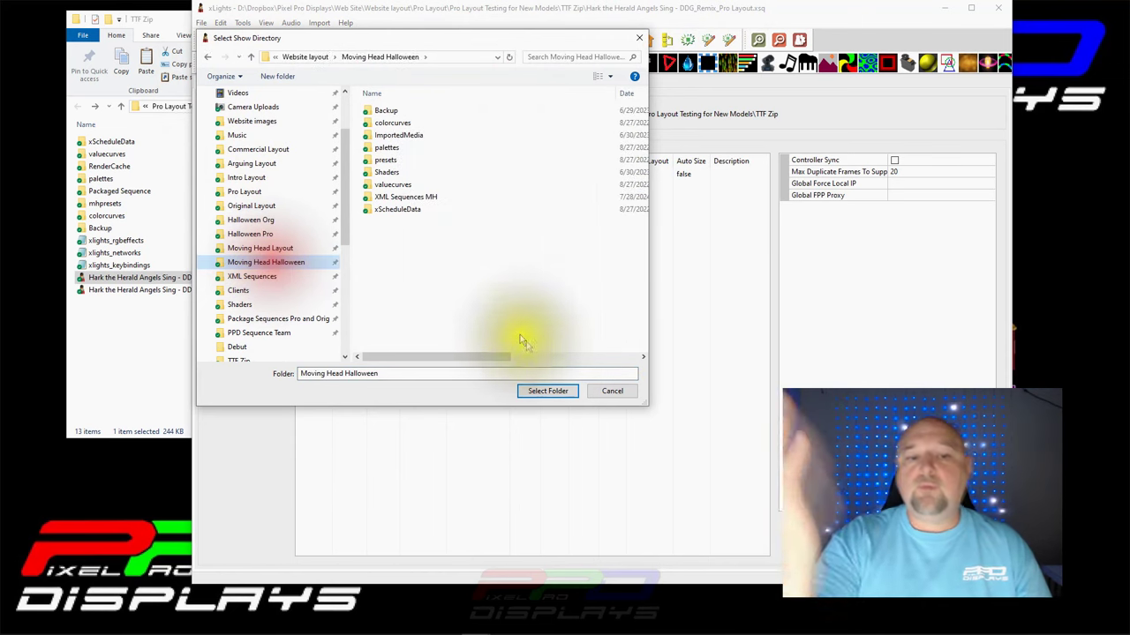
{"action": "left_click", "coordinate": [547, 391]}
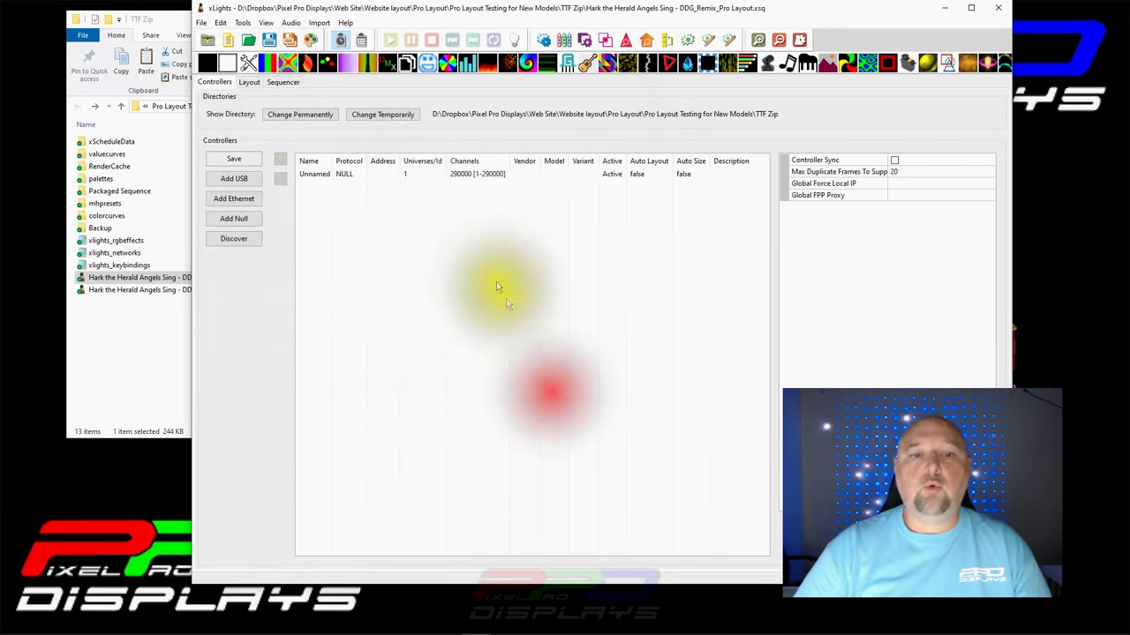
{"action": "left_click", "coordinate": [250, 83]}
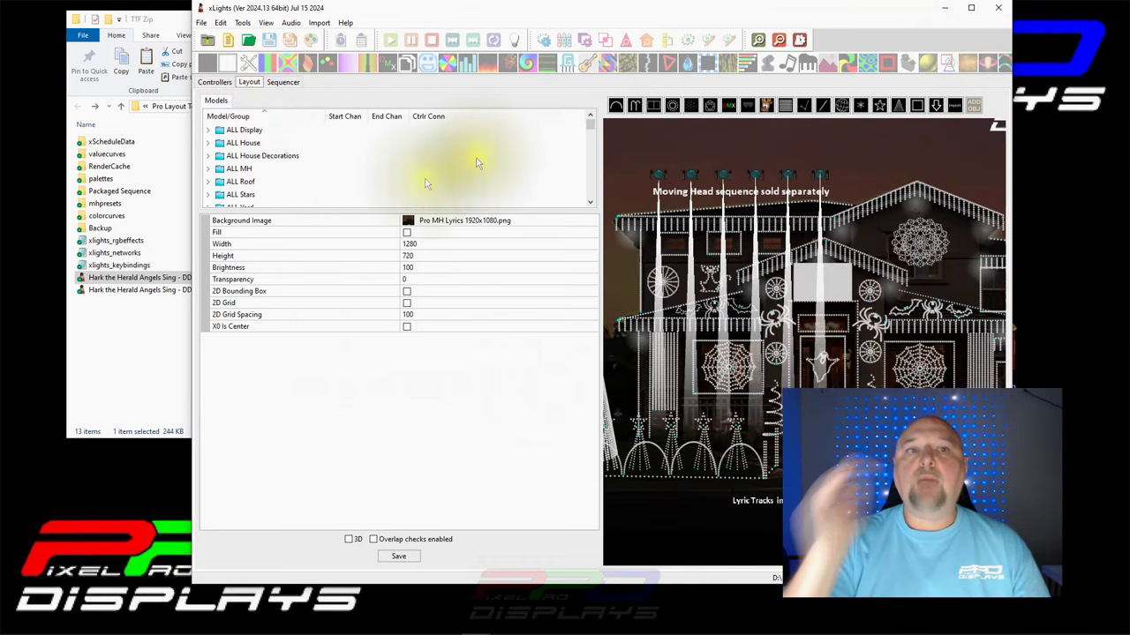
Close xLights, then open the packaged Hark .xsqz file from the TTF Zip folder in xLights.
{"action": "left_click", "coordinate": [997, 13]}
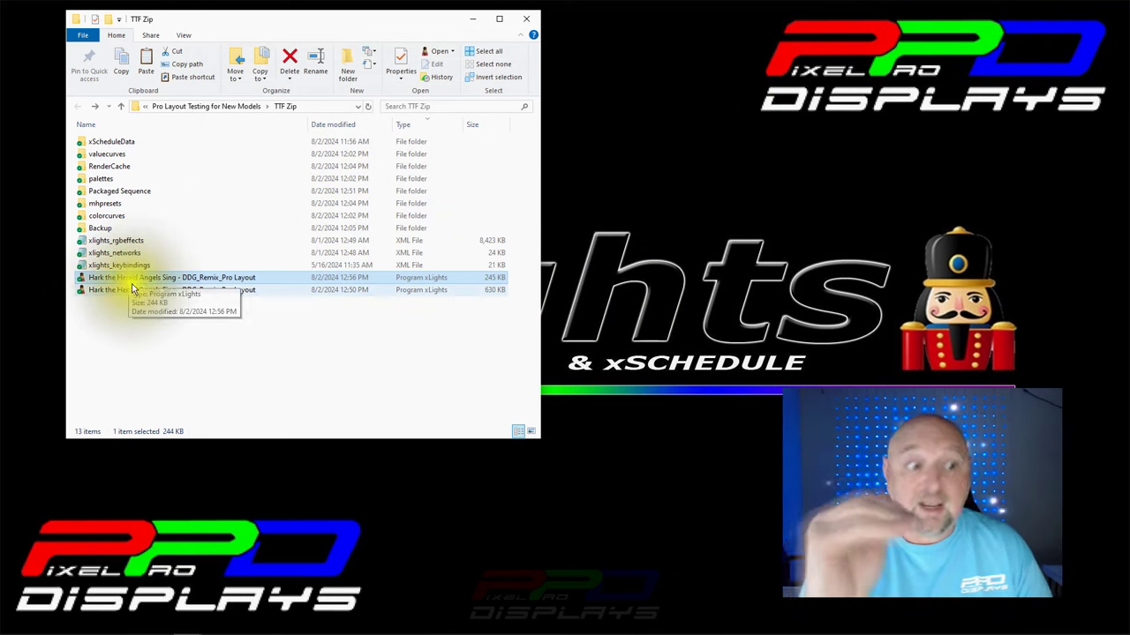
{"action": "left_click_drag", "start_coordinate": [118, 276], "coordinate": [149, 254]}
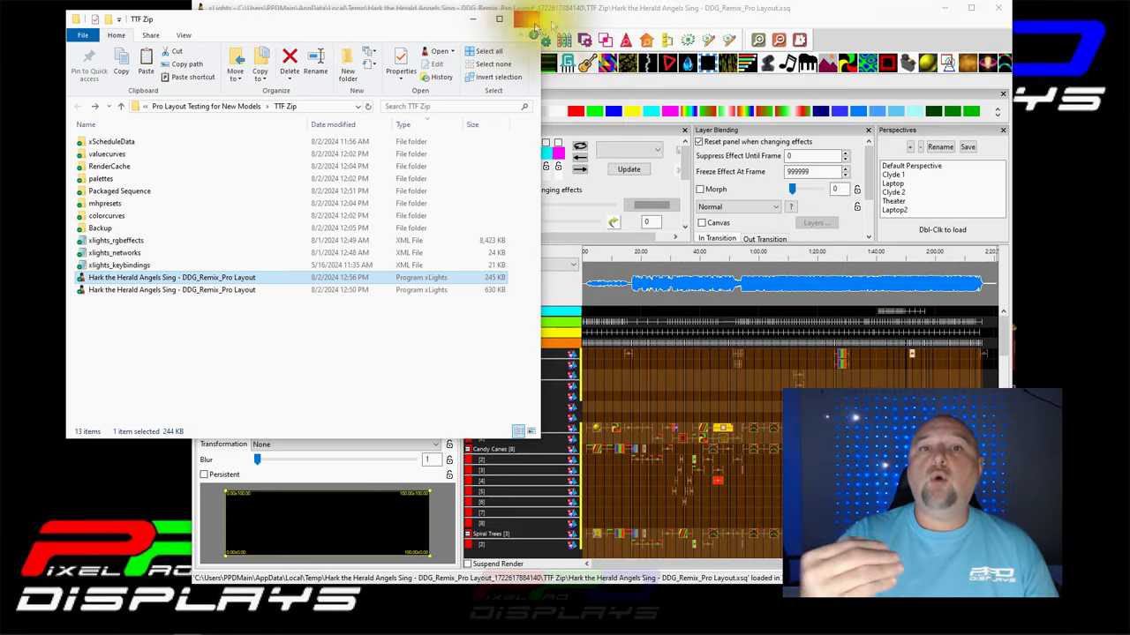
Bring the loaded Hark the Herald Angels Sing sequence to the front in xLights.
{"action": "left_click", "coordinate": [568, 14]}
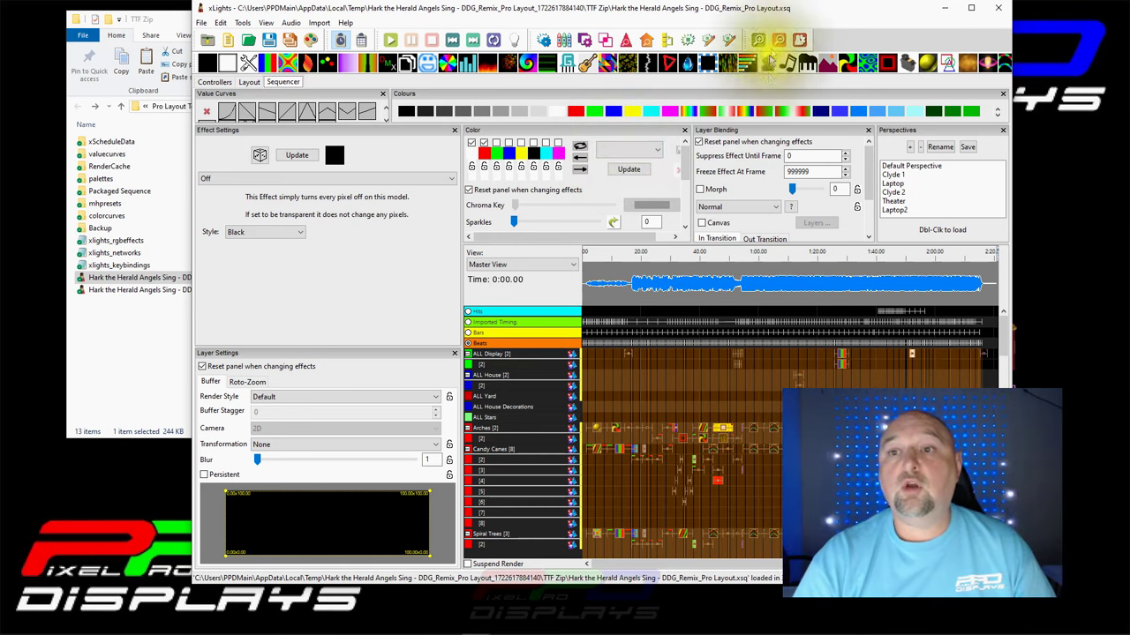
Review the sequence settings, set the play position to 0:03.200, and render all effects.
{"action": "left_click", "coordinate": [799, 39]}
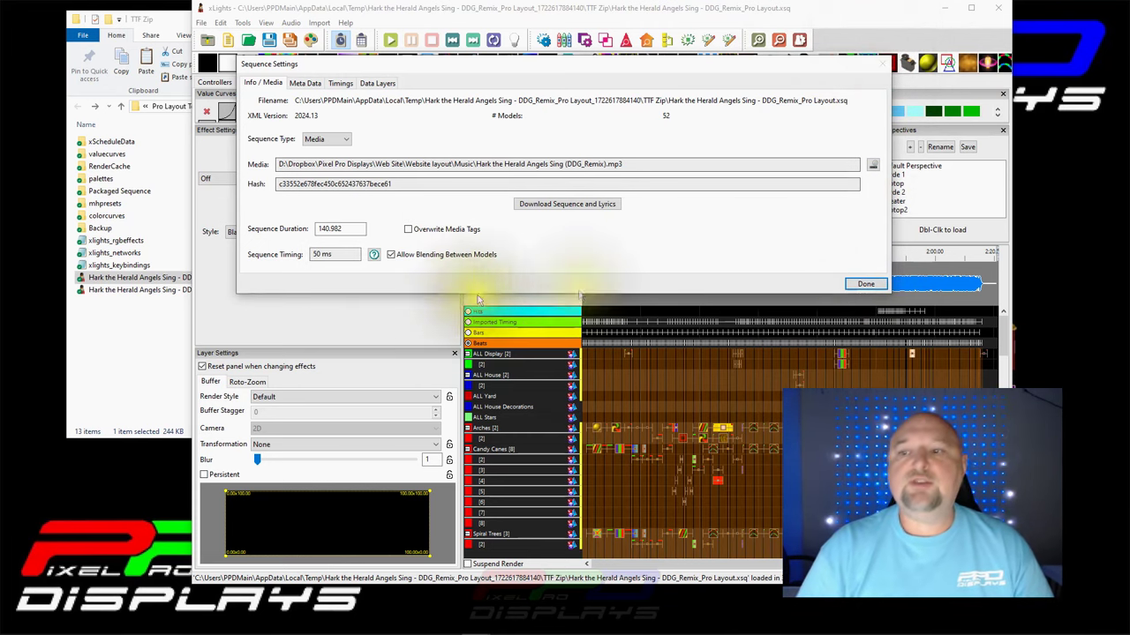
{"action": "left_click", "coordinate": [866, 283]}
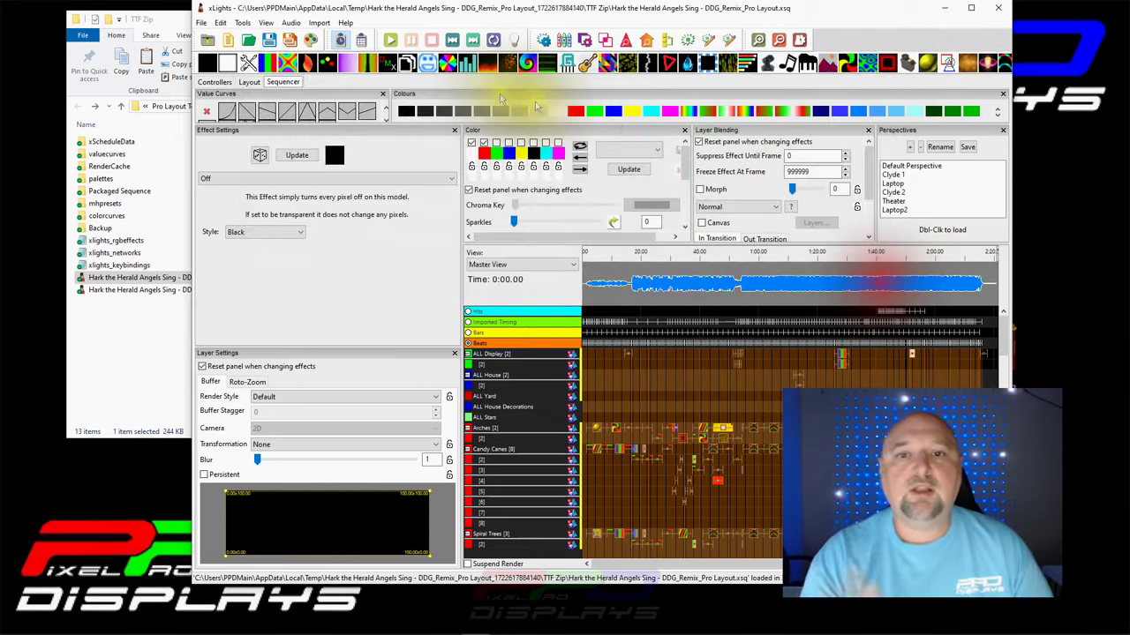
{"action": "left_click", "coordinate": [593, 282]}
{"action": "left_click", "coordinate": [315, 41]}
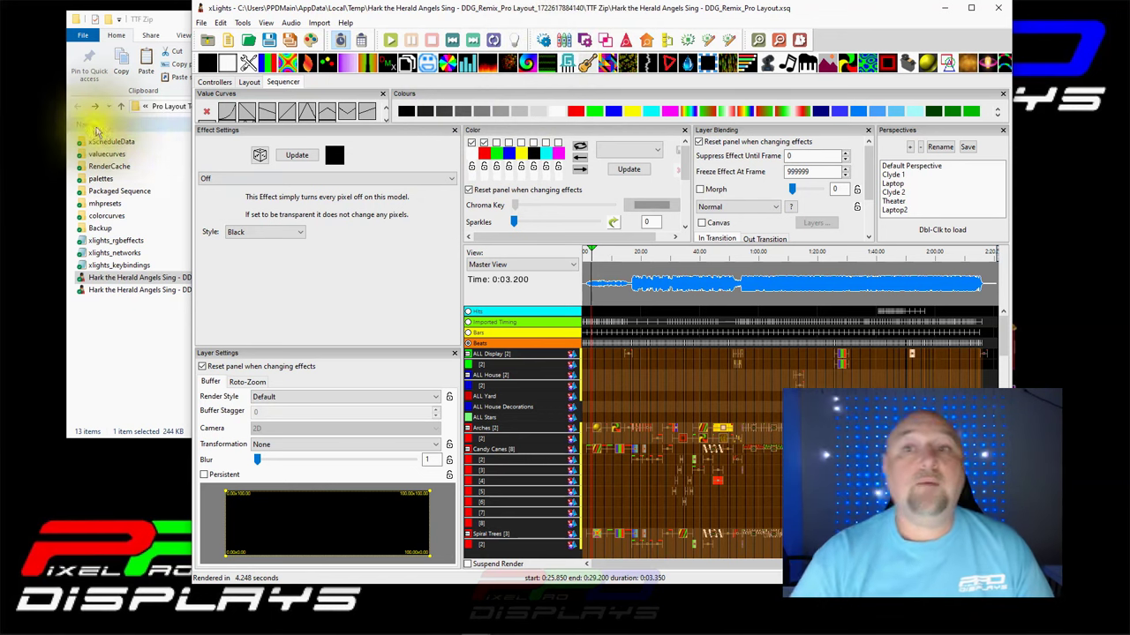
Try saving the packaged sequence and dismiss the read-only mode error.
{"action": "left_click", "coordinate": [269, 41]}
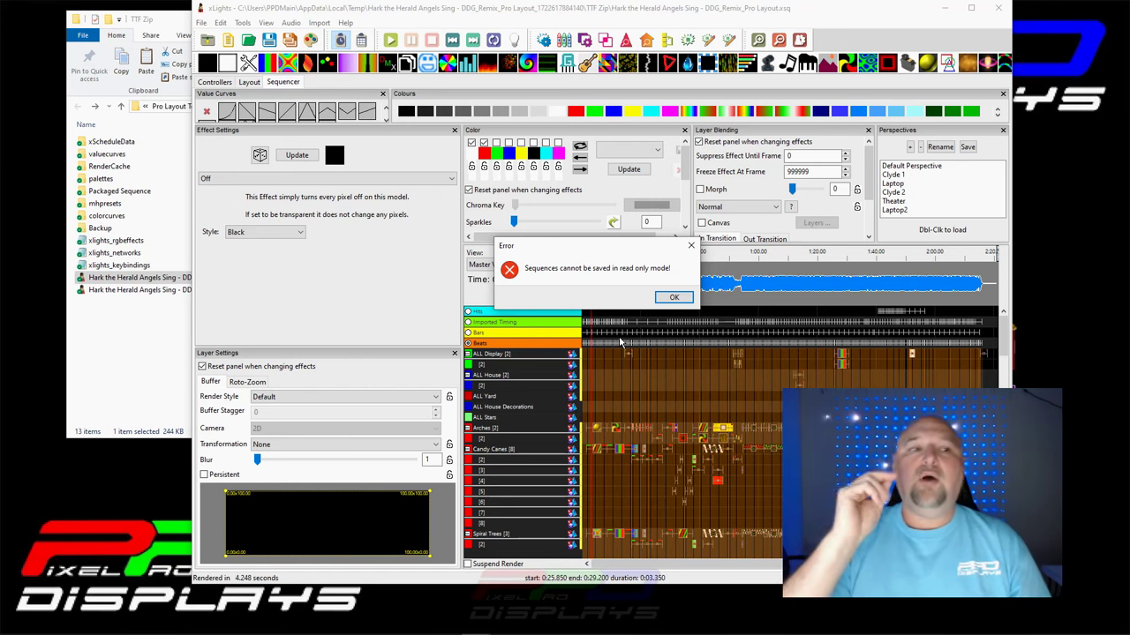
{"action": "left_click", "coordinate": [673, 298]}
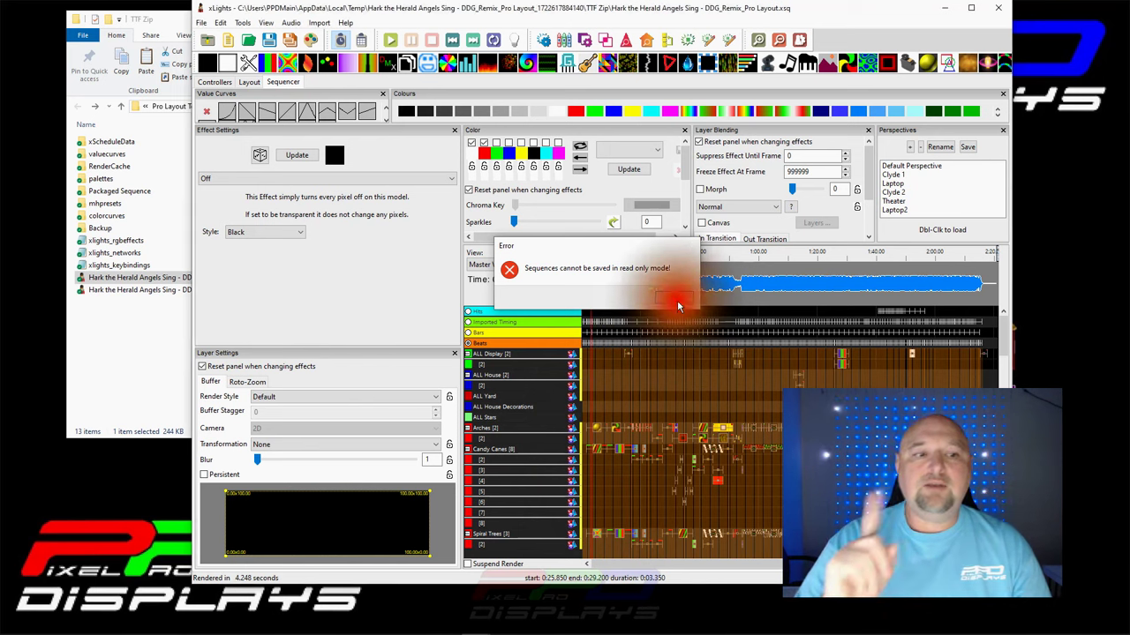
Select the Packaged Sequence folder, then move and close the TTF Zip Explorer window.
{"action": "left_click", "coordinate": [151, 18]}
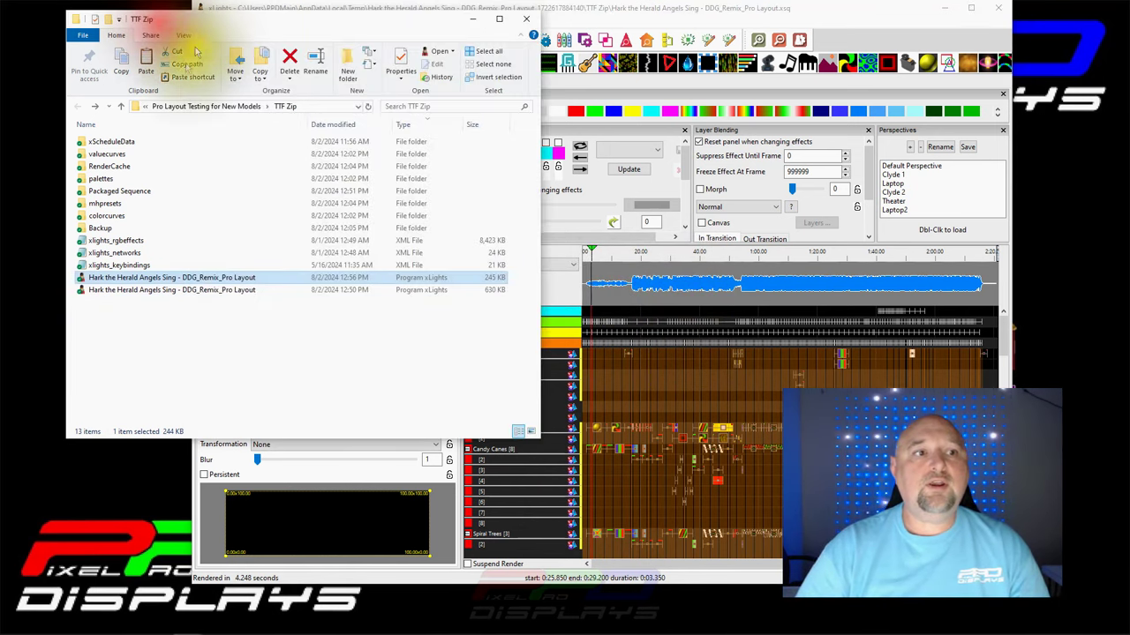
{"action": "left_click", "coordinate": [112, 196]}
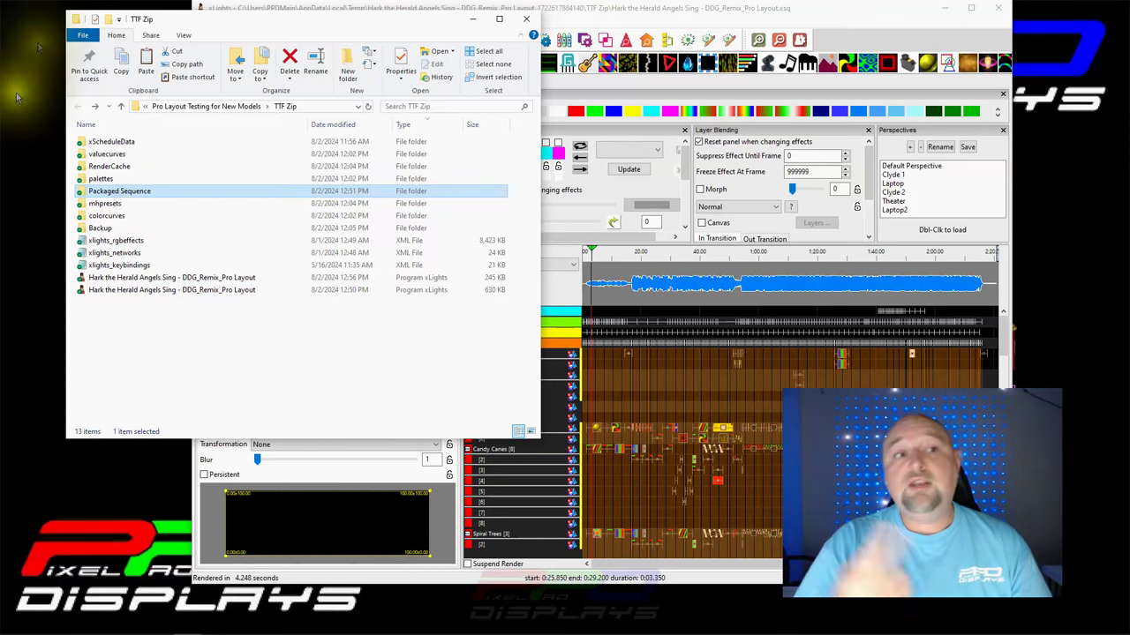
{"action": "left_click_drag", "start_coordinate": [199, 20], "coordinate": [221, 32]}
{"action": "left_click", "coordinate": [544, 30]}
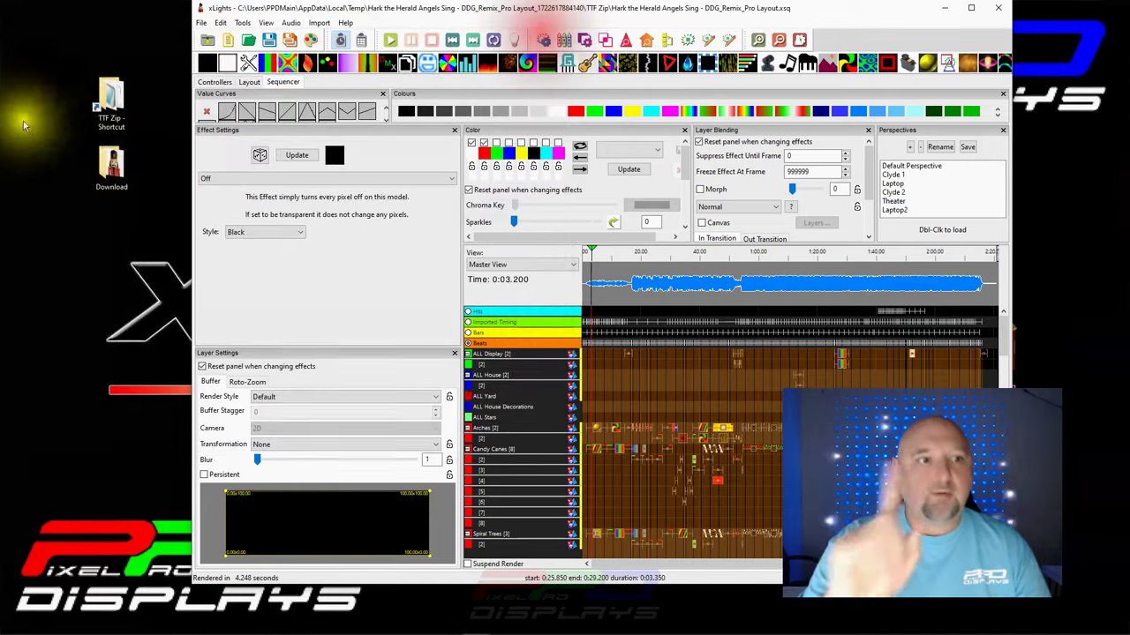
Open the Download folder and widen the Type column to show the full file types.
{"action": "double_click", "coordinate": [113, 172]}
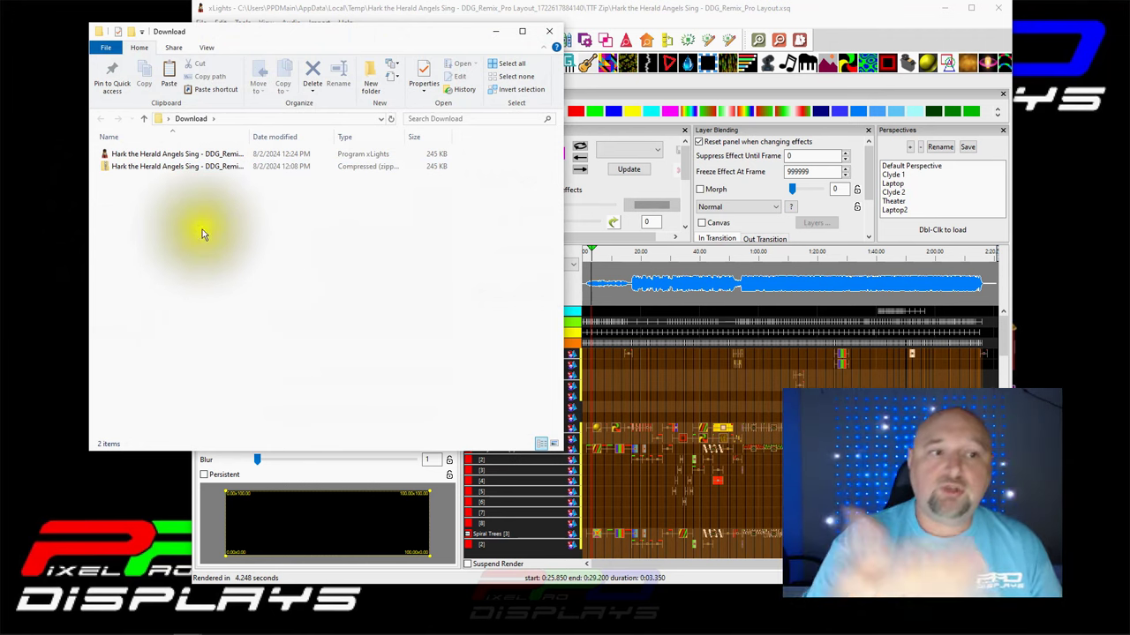
{"action": "left_click", "coordinate": [130, 167]}
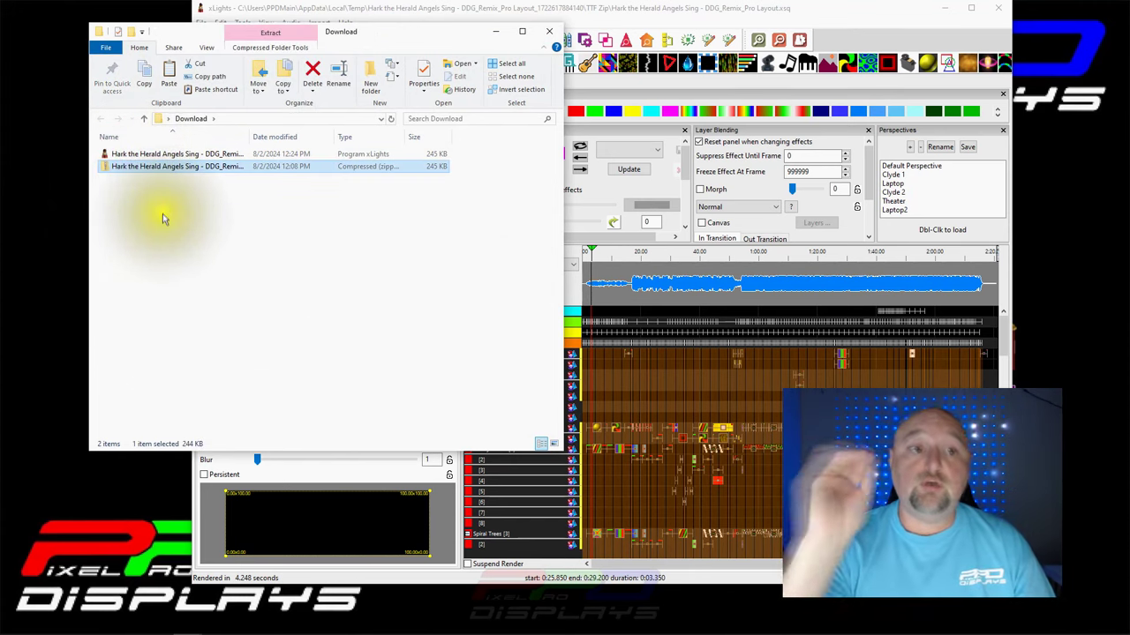
{"action": "left_click", "coordinate": [148, 155]}
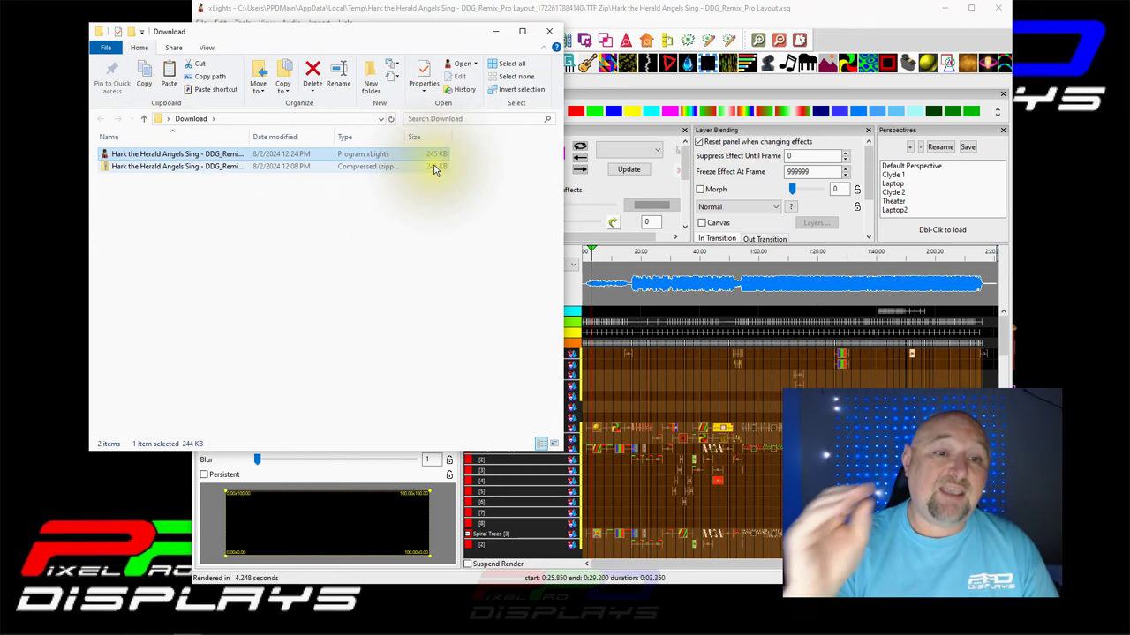
{"action": "left_click_drag", "start_coordinate": [411, 143], "coordinate": [460, 138]}
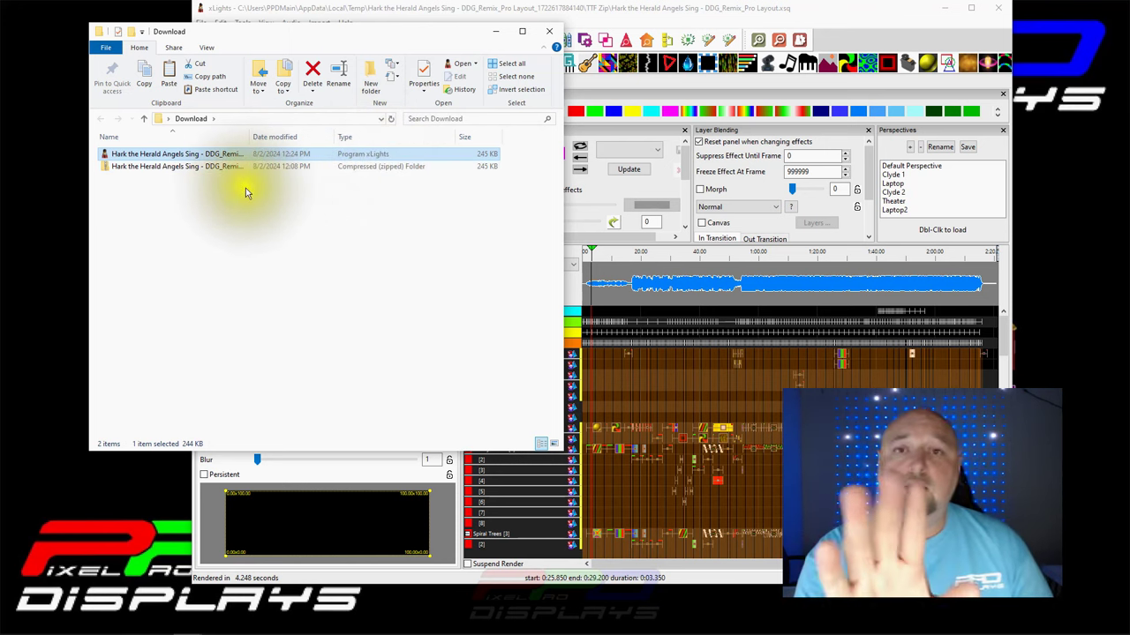
Start renaming the packaged xLights file, cancel it, and select the zipped copy.
{"action": "left_click", "coordinate": [230, 158]}
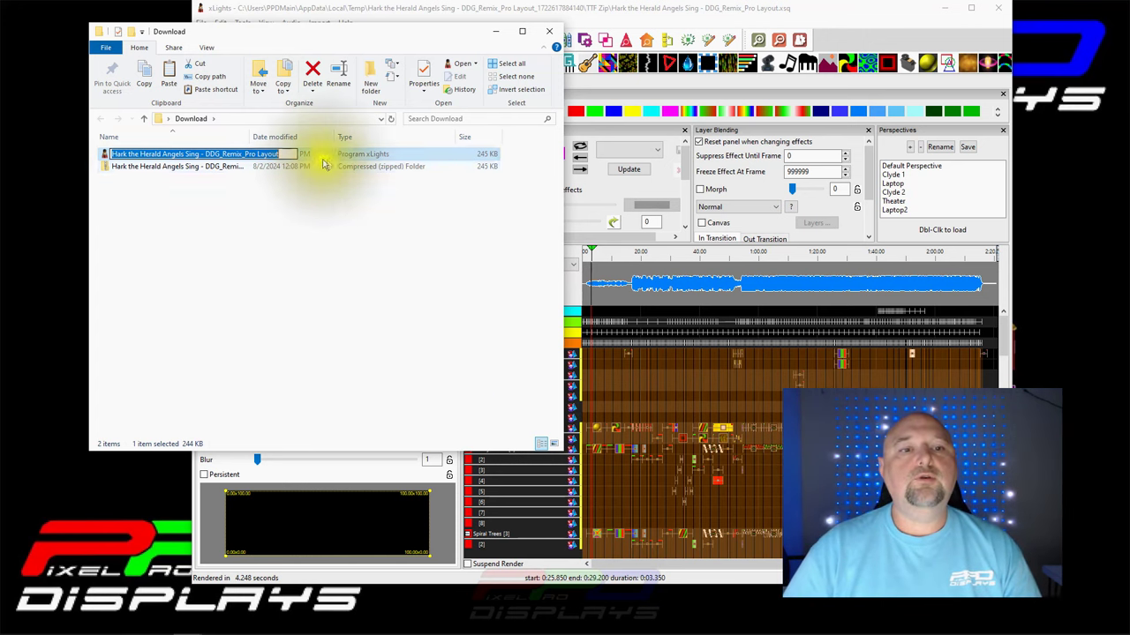
{"action": "left_click", "coordinate": [280, 170]}
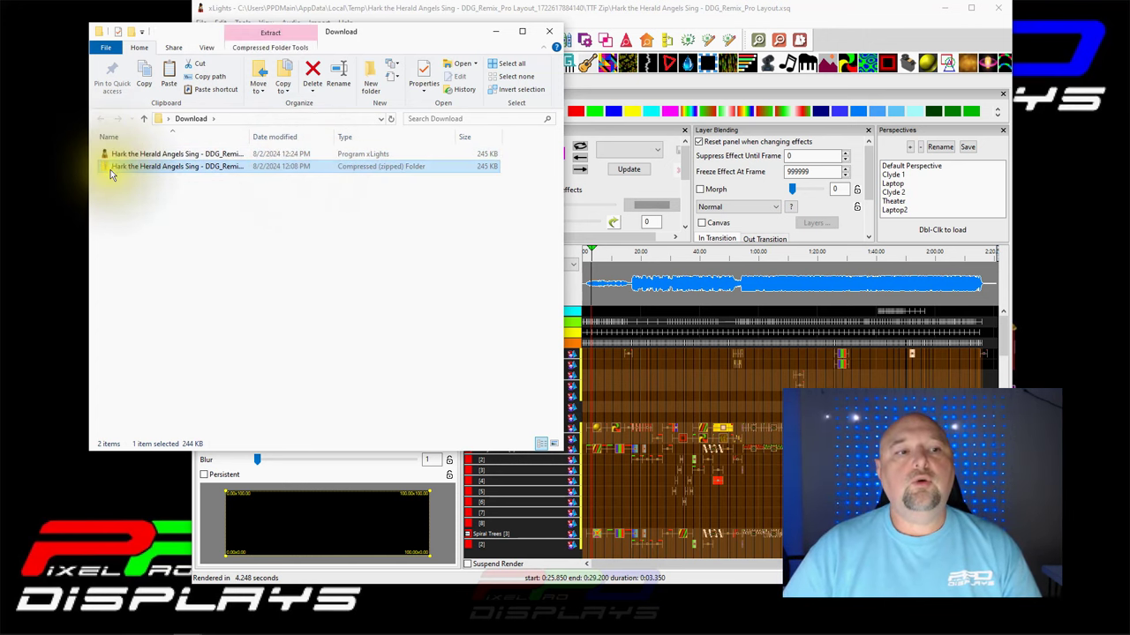
{"action": "left_click", "coordinate": [132, 166]}
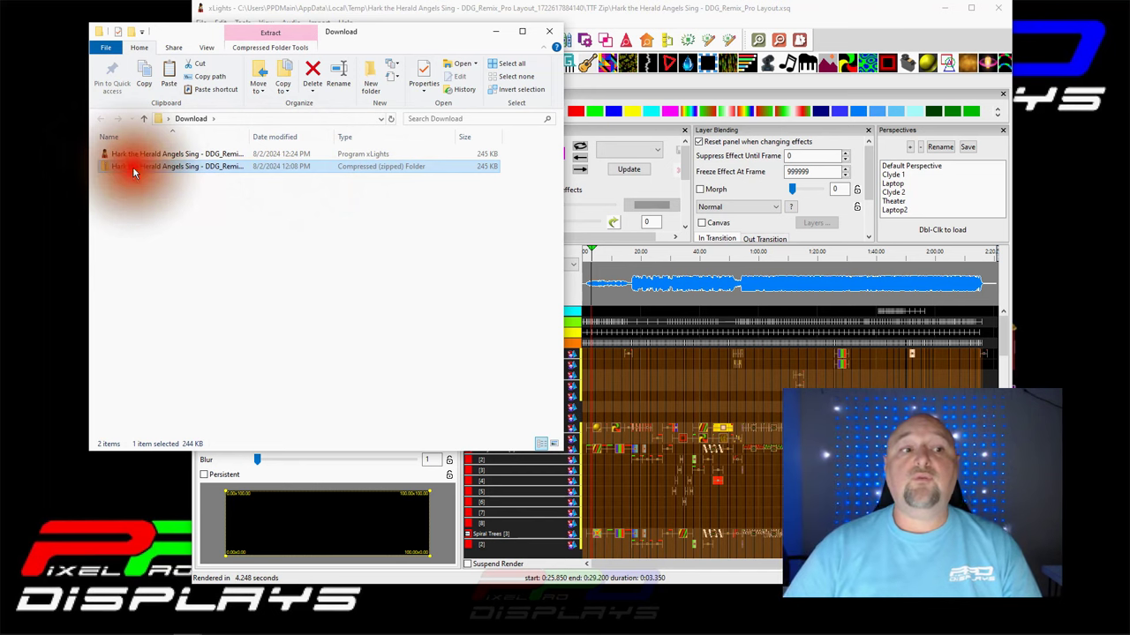
Delete the zipped copy from Download and copy the packaged .xsqz file.
{"action": "left_click", "coordinate": [194, 166]}
{"action": "left_click", "coordinate": [312, 75]}
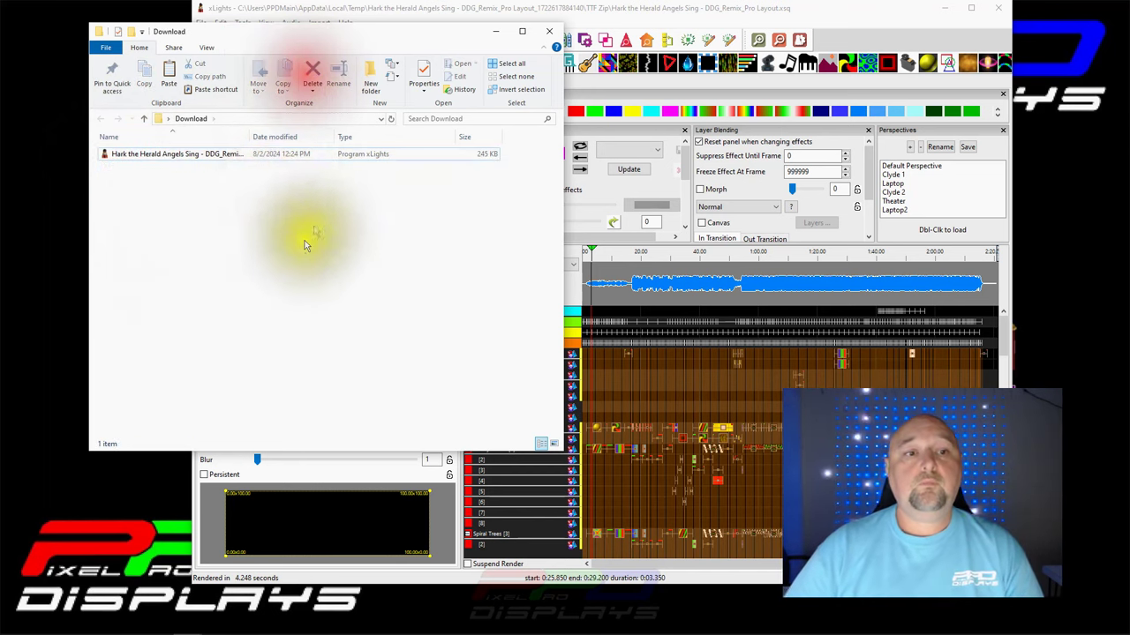
{"action": "left_click", "coordinate": [171, 156]}
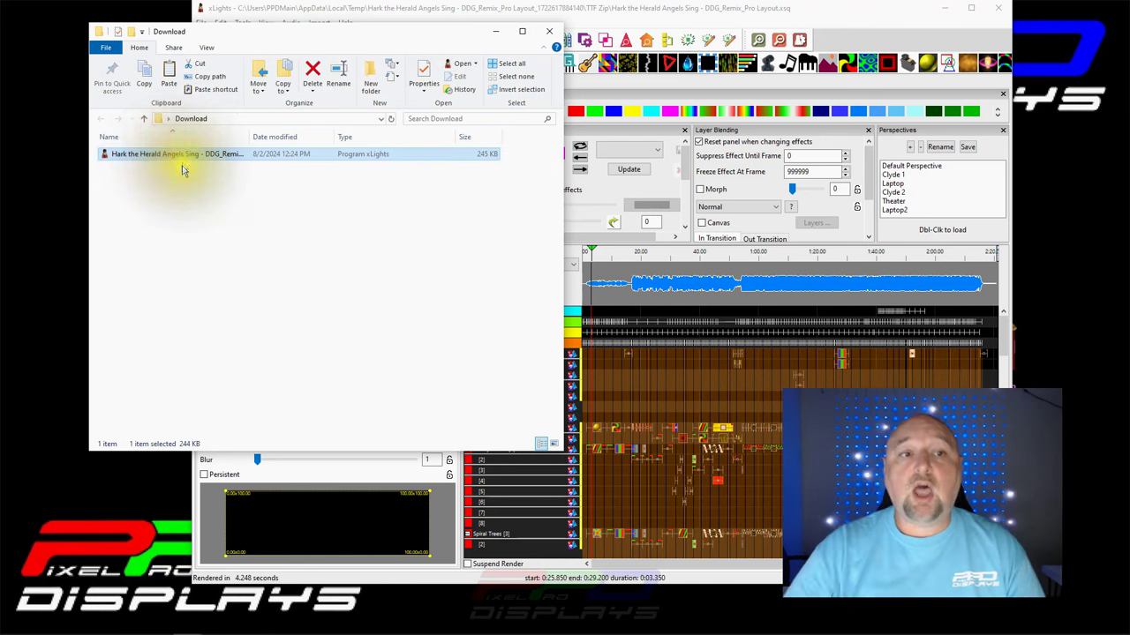
{"action": "right_click", "coordinate": [177, 156]}
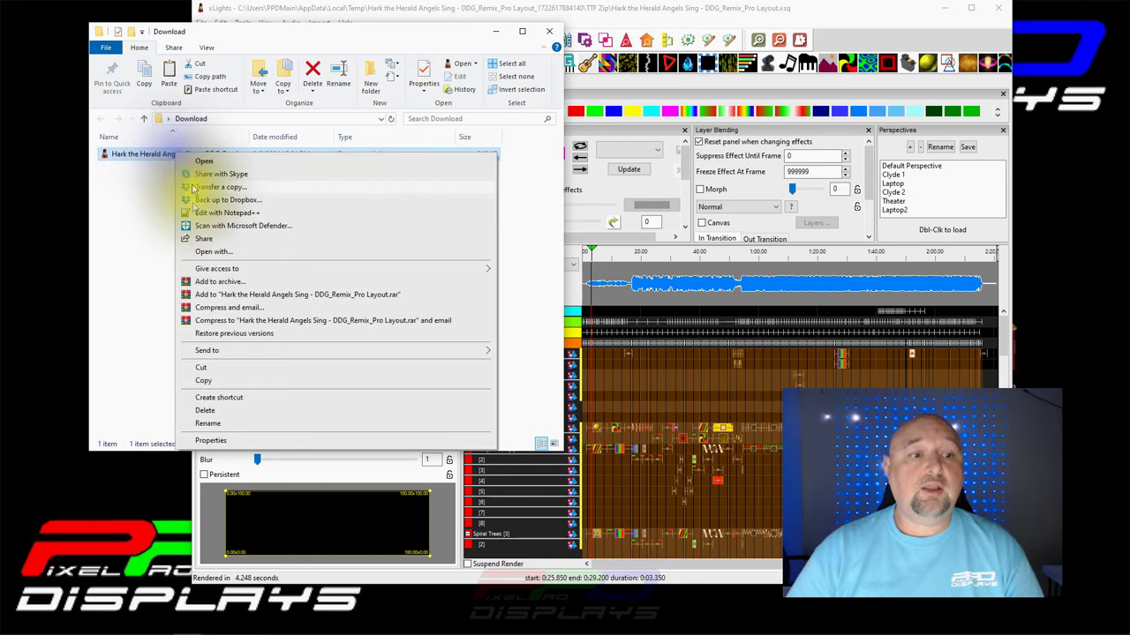
{"action": "left_click", "coordinate": [203, 380]}
Paste a '- Copy' duplicate of the package and widen the Name column.
{"action": "right_click", "coordinate": [141, 188]}
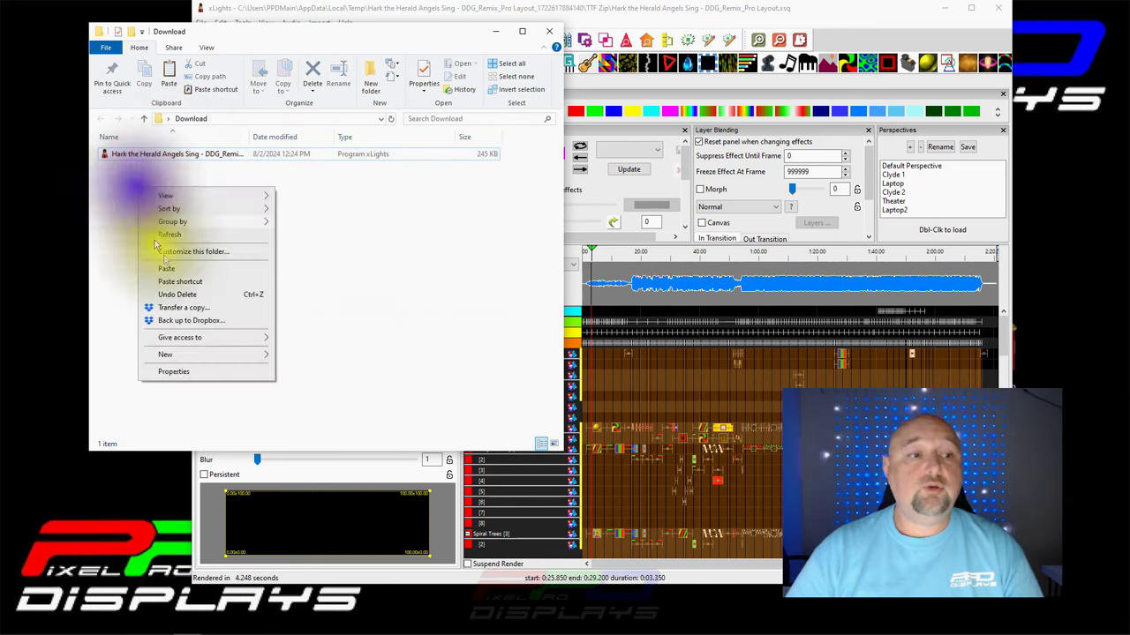
{"action": "left_click", "coordinate": [168, 268]}
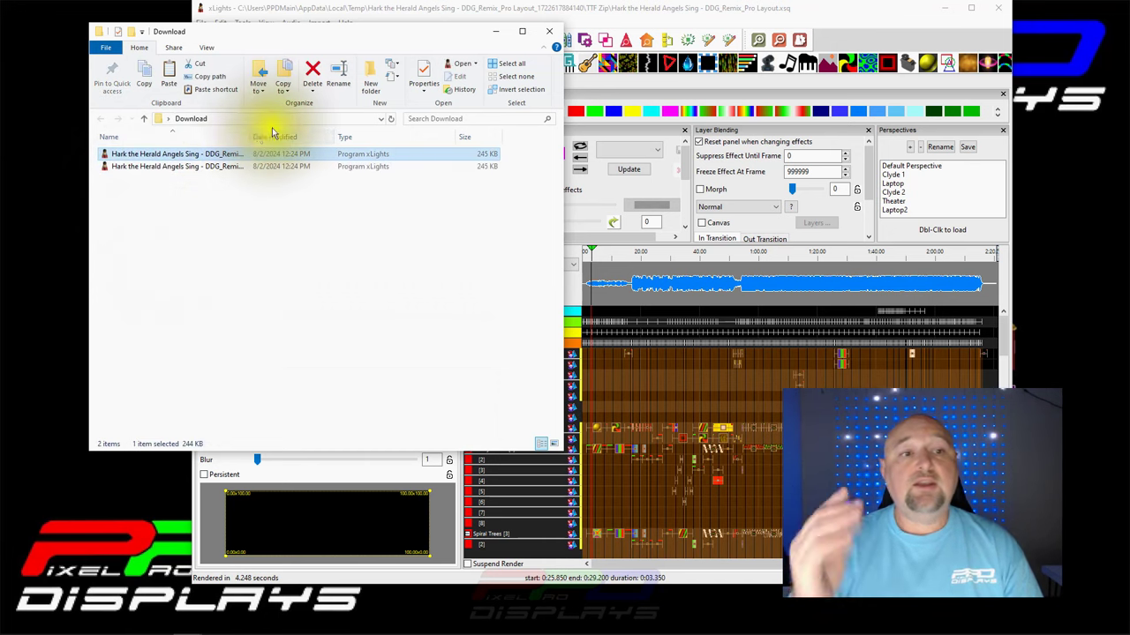
{"action": "left_click_drag", "start_coordinate": [250, 134], "coordinate": [334, 137]}
{"action": "left_click", "coordinate": [333, 136]}
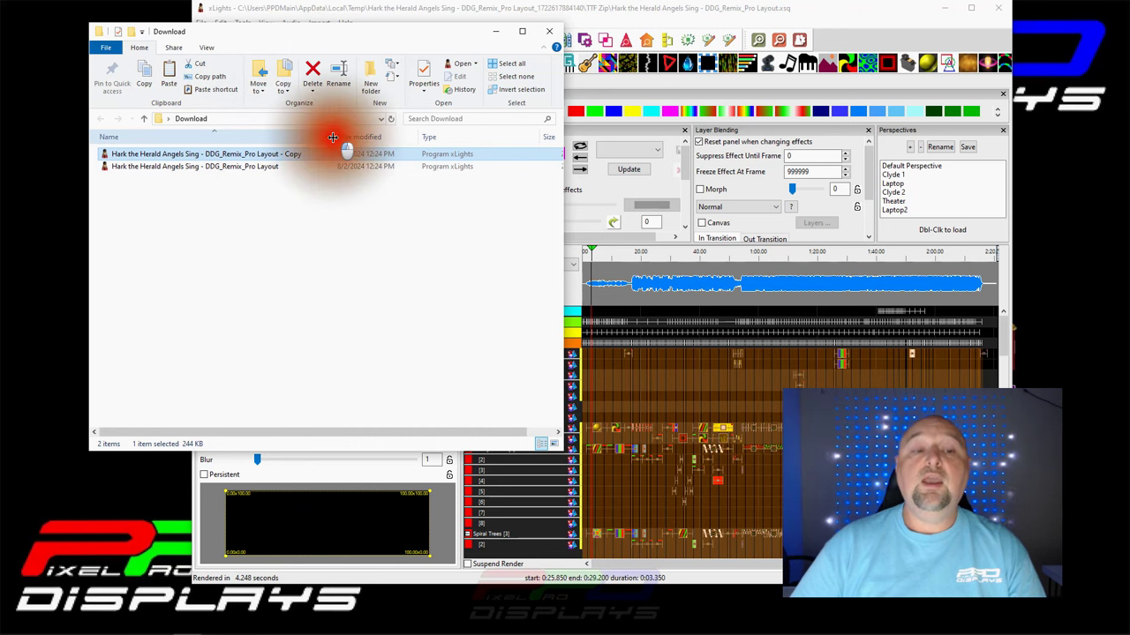
Rename the duplicate to 'Hark the Herald Angels Sing - DDG_Remix_Pro Layout.zip', dropping ' - Copy'.
{"action": "left_click", "coordinate": [240, 157]}
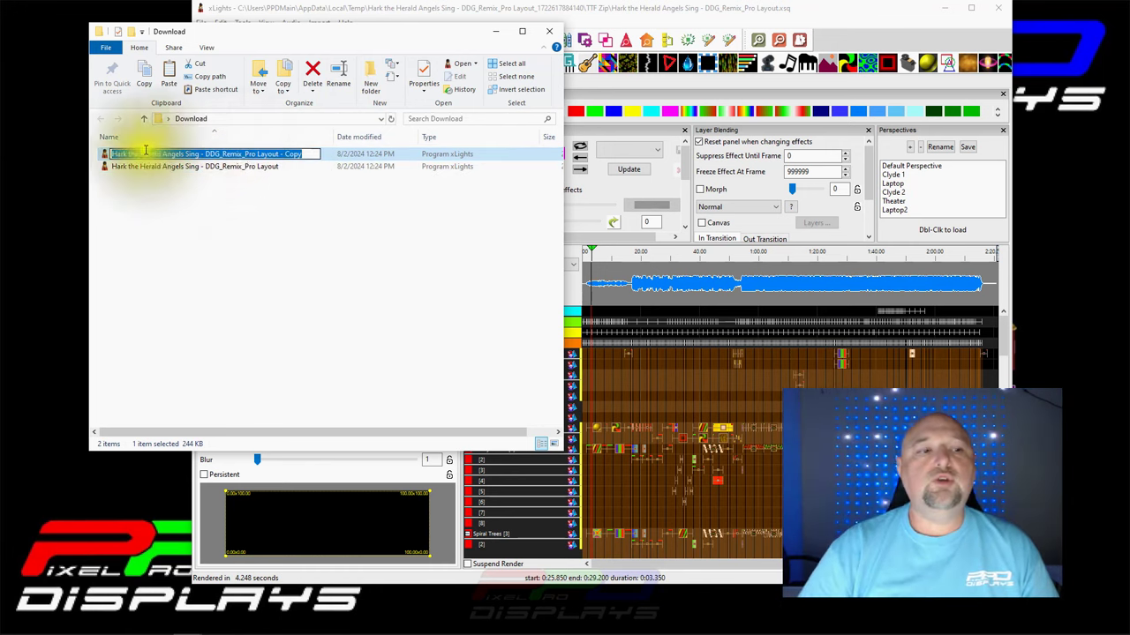
{"action": "right_click", "coordinate": [103, 156]}
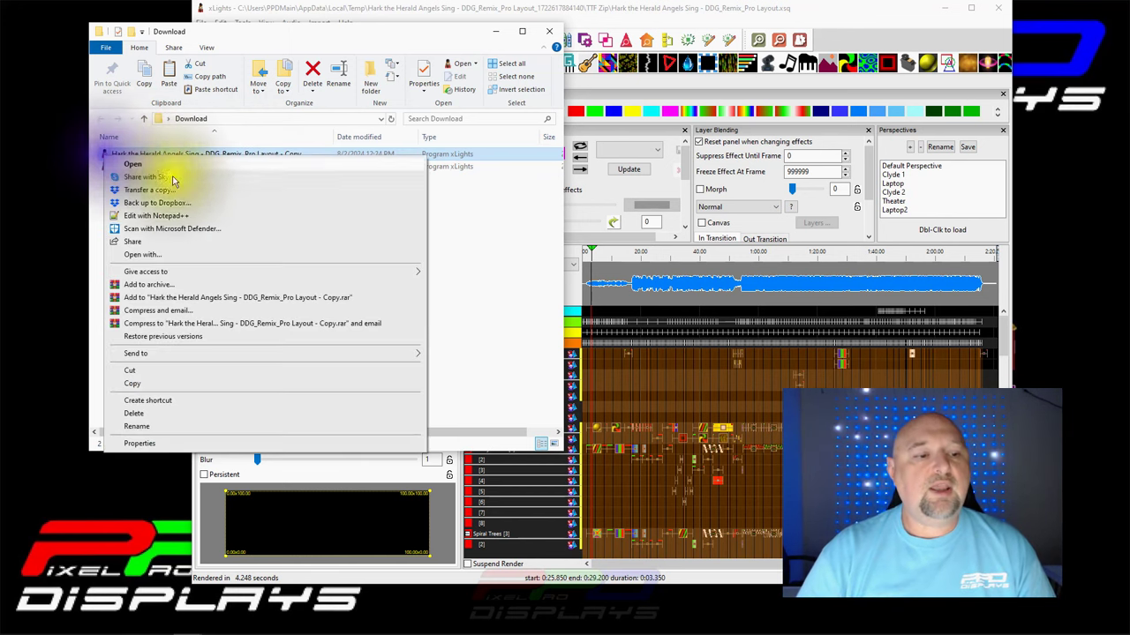
{"action": "left_click", "coordinate": [137, 426]}
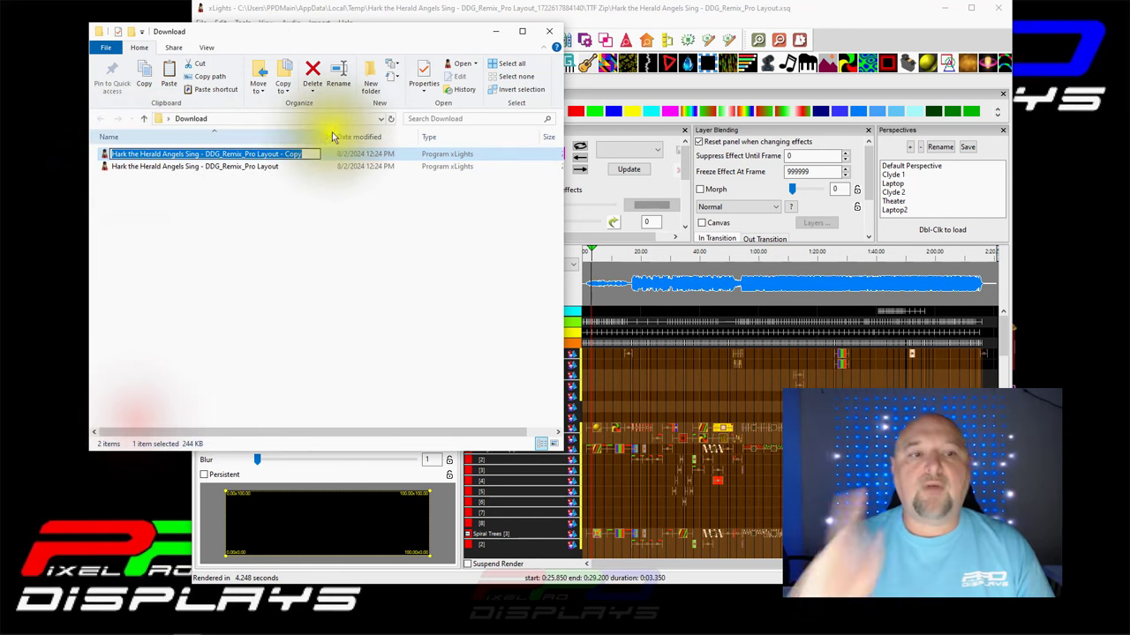
{"action": "left_click", "coordinate": [307, 155]}
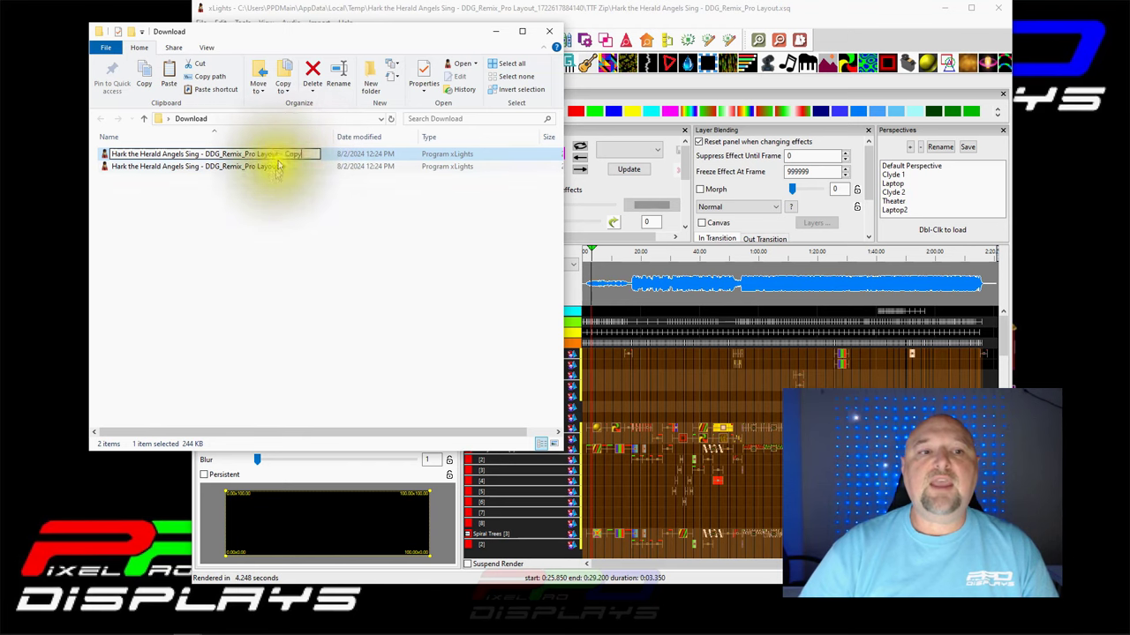
{"action": "key", "text": "BackSpace"}
{"action": "key", "text": "BackSpace"}
{"action": "key", "text": "BackSpace"}
{"action": "key", "text": "BackSpace"}
{"action": "key", "text": "BackSpace"}
{"action": "key", "text": "BackSpace"}
{"action": "key", "text": "BackSpace"}
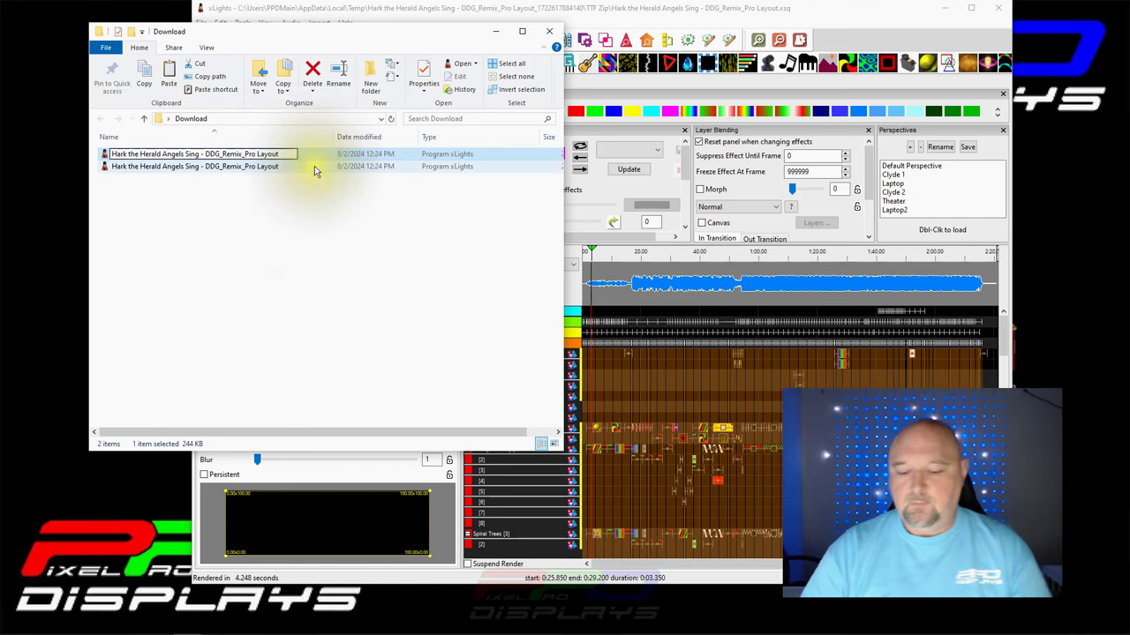
{"action": "type", "text": ".zip"}
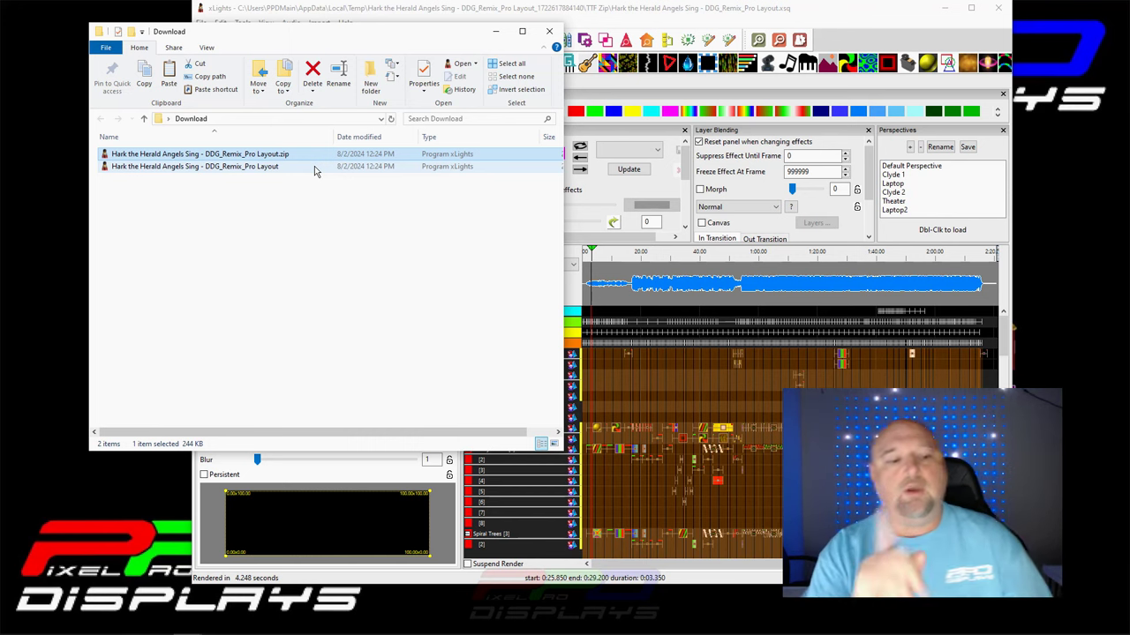
{"action": "mouse_move", "coordinate": [46, 625]}
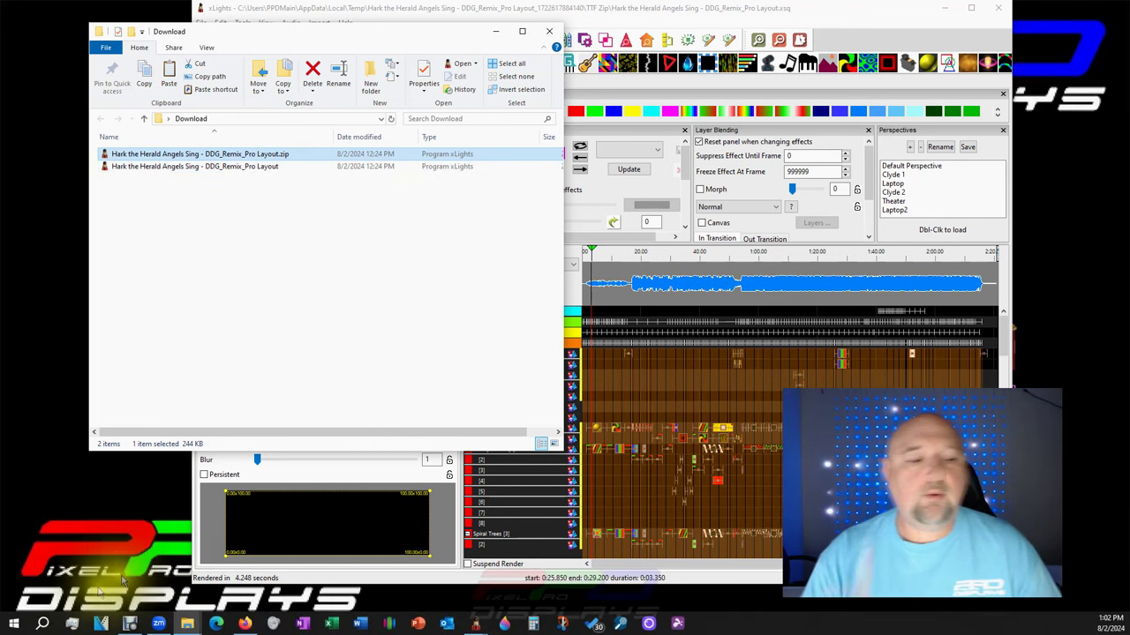
Find File Explorer Options via search and uncheck 'Hide extensions for known file types'.
{"action": "left_click", "coordinate": [43, 625]}
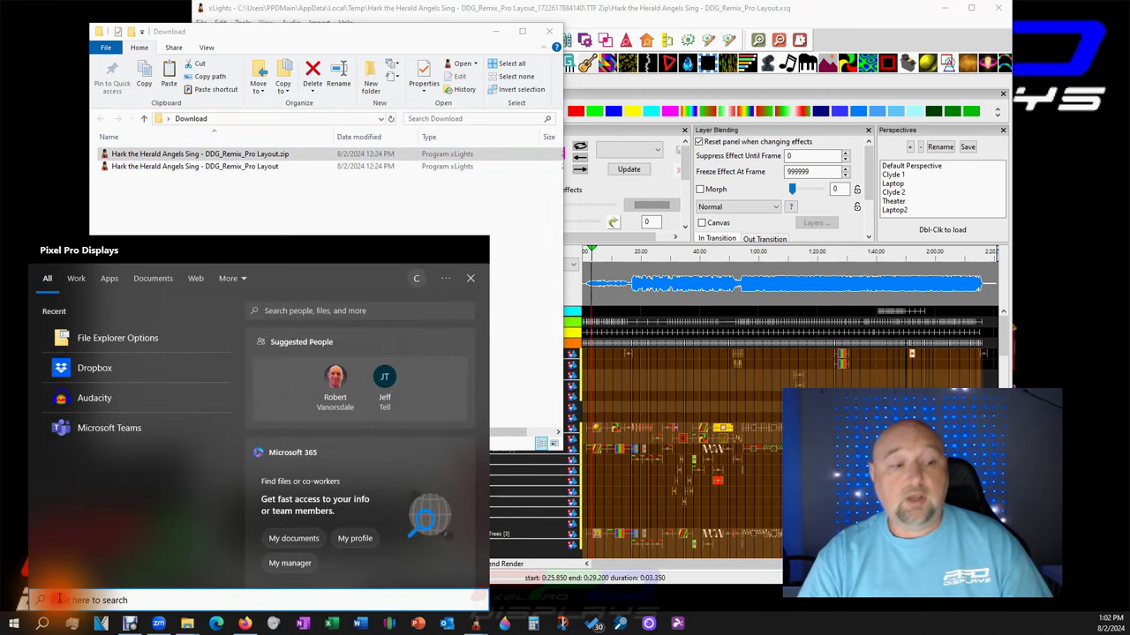
{"action": "type", "text": "file e"}
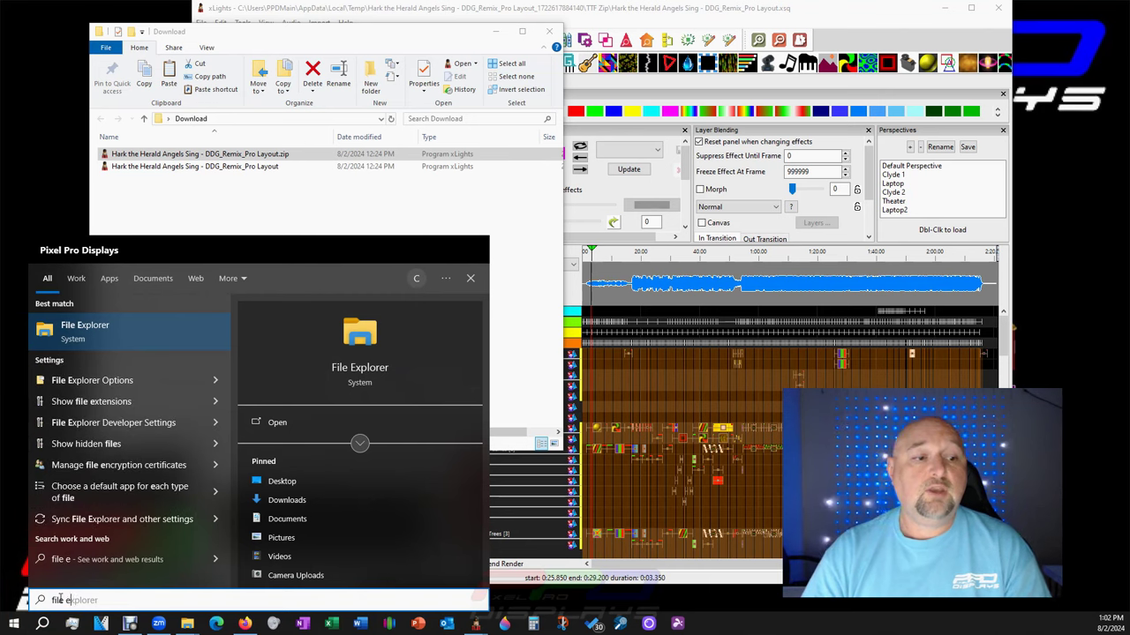
{"action": "key", "text": "BackSpace"}
{"action": "type", "text": "op"}
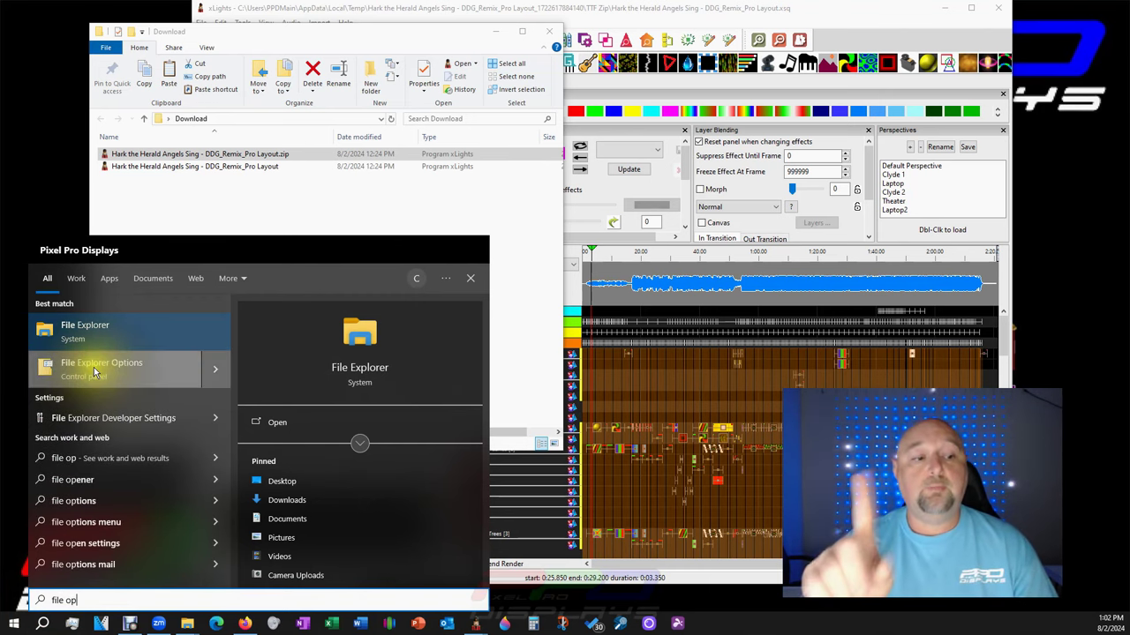
{"action": "left_click", "coordinate": [94, 372]}
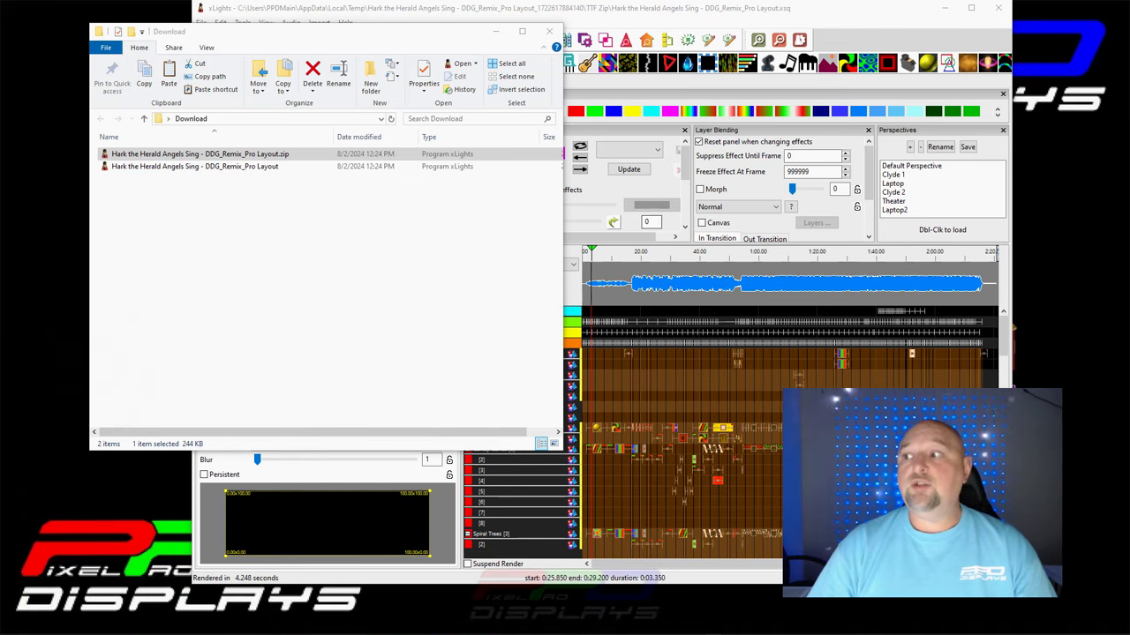
{"action": "left_click_drag", "start_coordinate": [520, 133], "coordinate": [559, 132]}
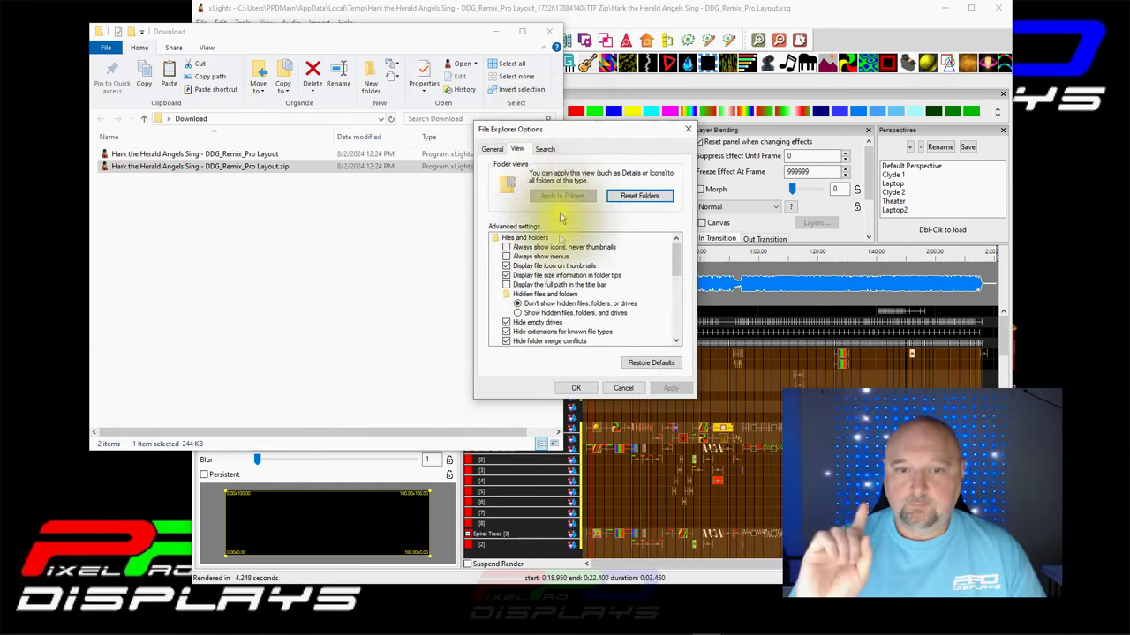
{"action": "left_click", "coordinate": [497, 152]}
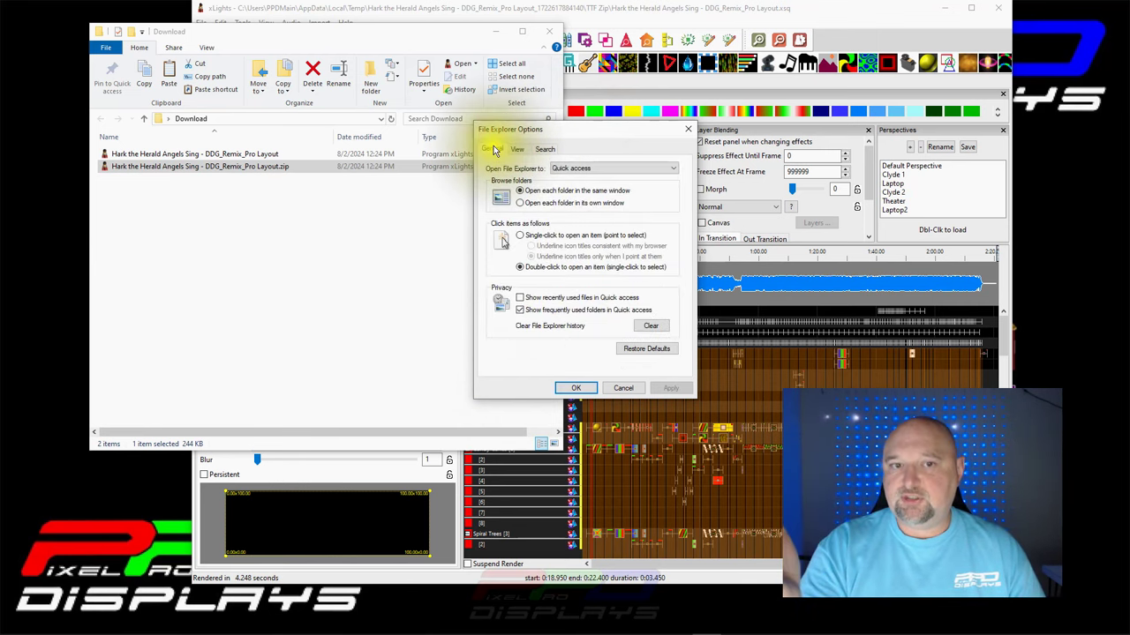
{"action": "left_click", "coordinate": [517, 150]}
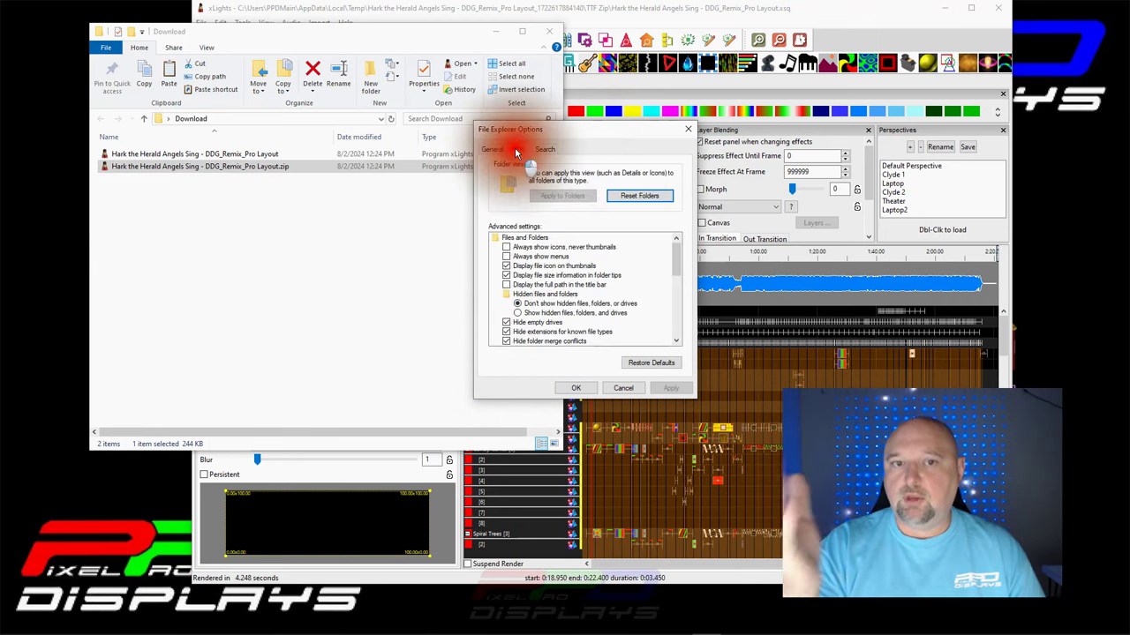
{"action": "left_click", "coordinate": [506, 332]}
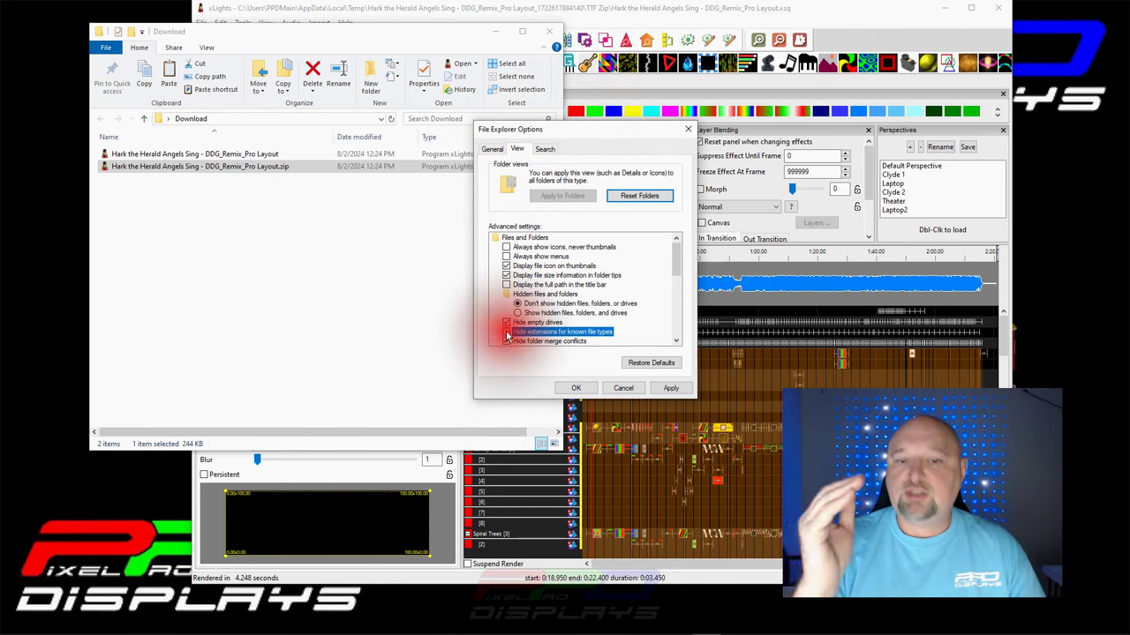
{"action": "left_click", "coordinate": [668, 389]}
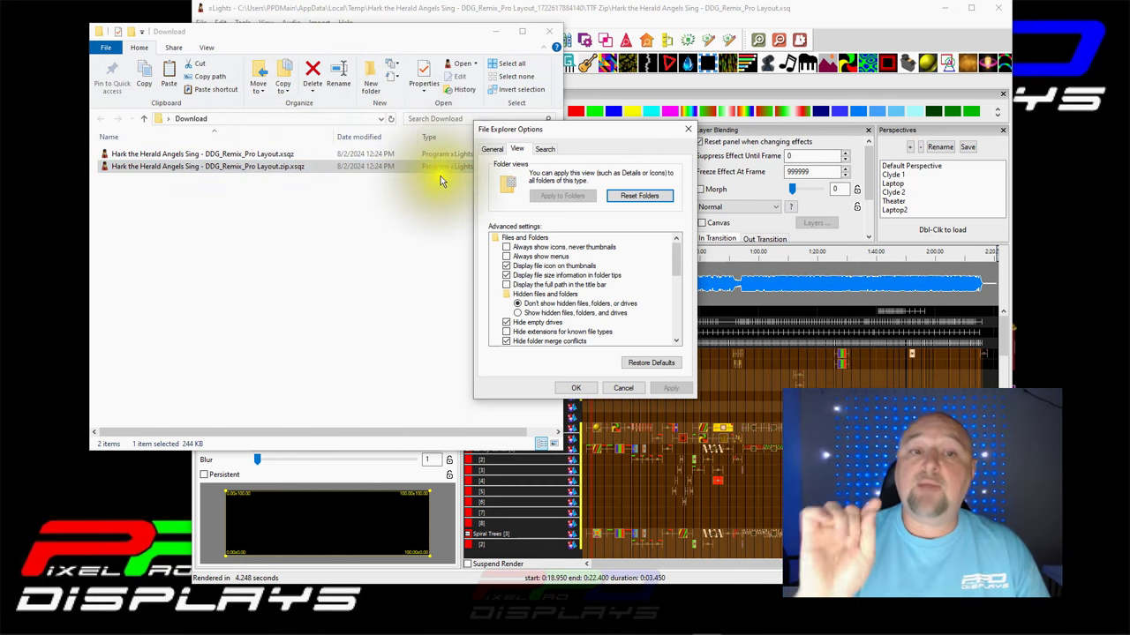
Rename the '.zip.xsqz' copy to end in plain '.zip', confirming the extension change.
{"action": "left_click", "coordinate": [687, 129]}
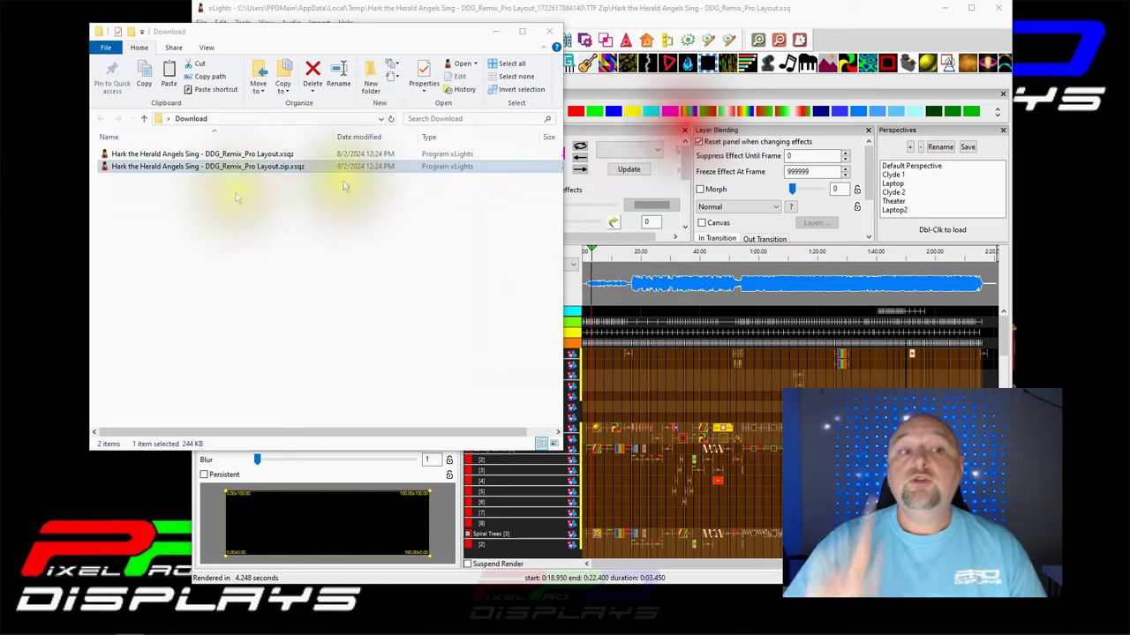
{"action": "left_click", "coordinate": [279, 167]}
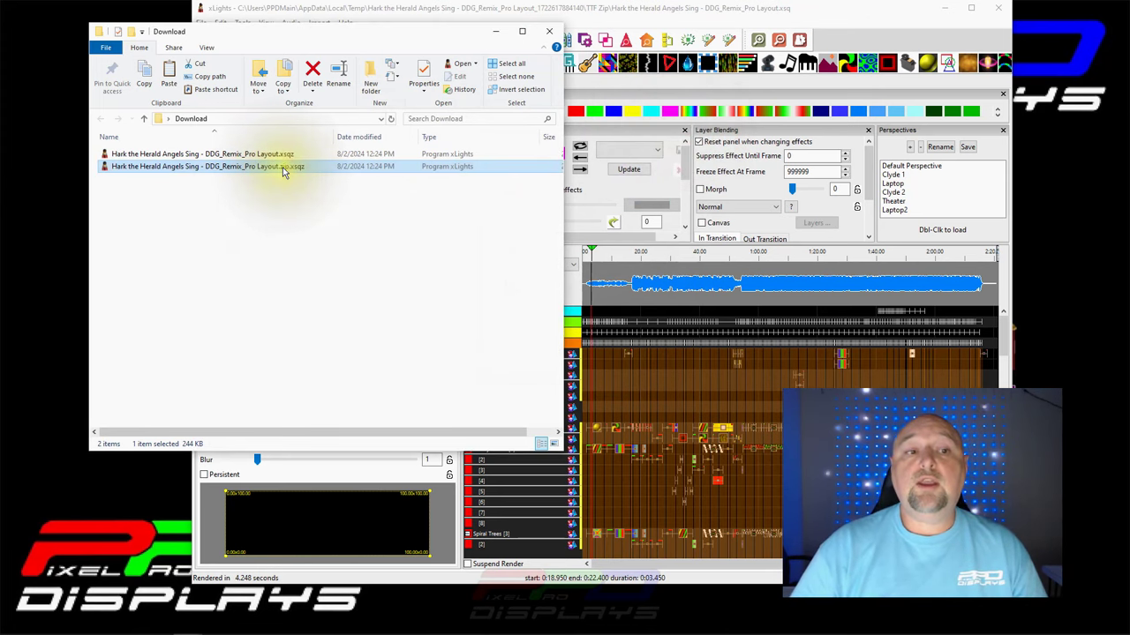
{"action": "right_click", "coordinate": [283, 167]}
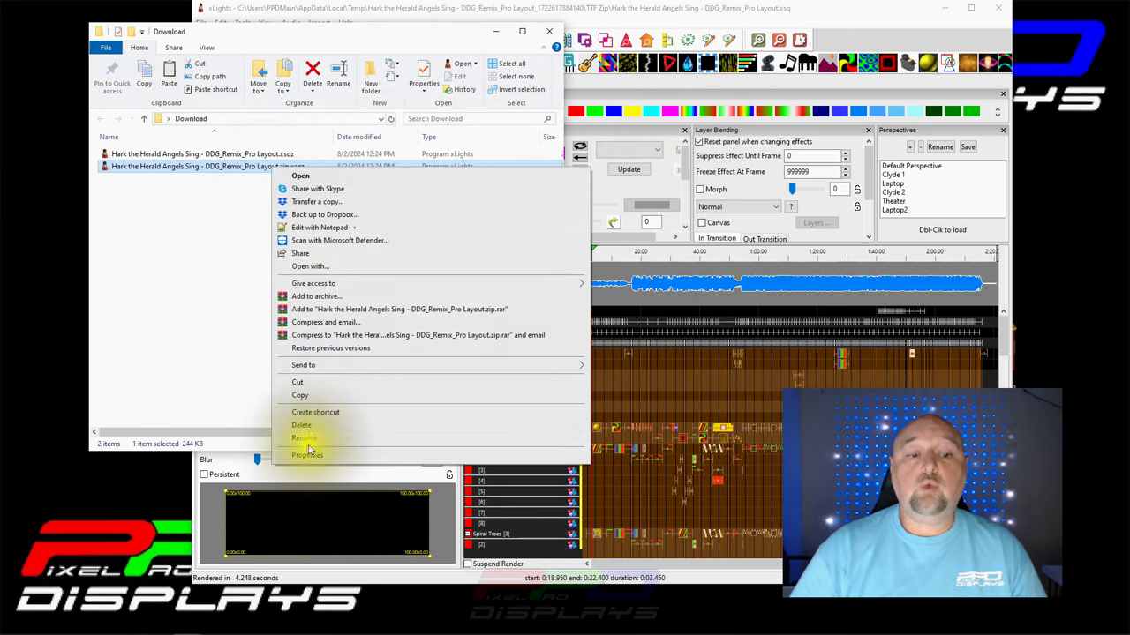
{"action": "left_click", "coordinate": [302, 439]}
{"action": "left_click", "coordinate": [295, 166]}
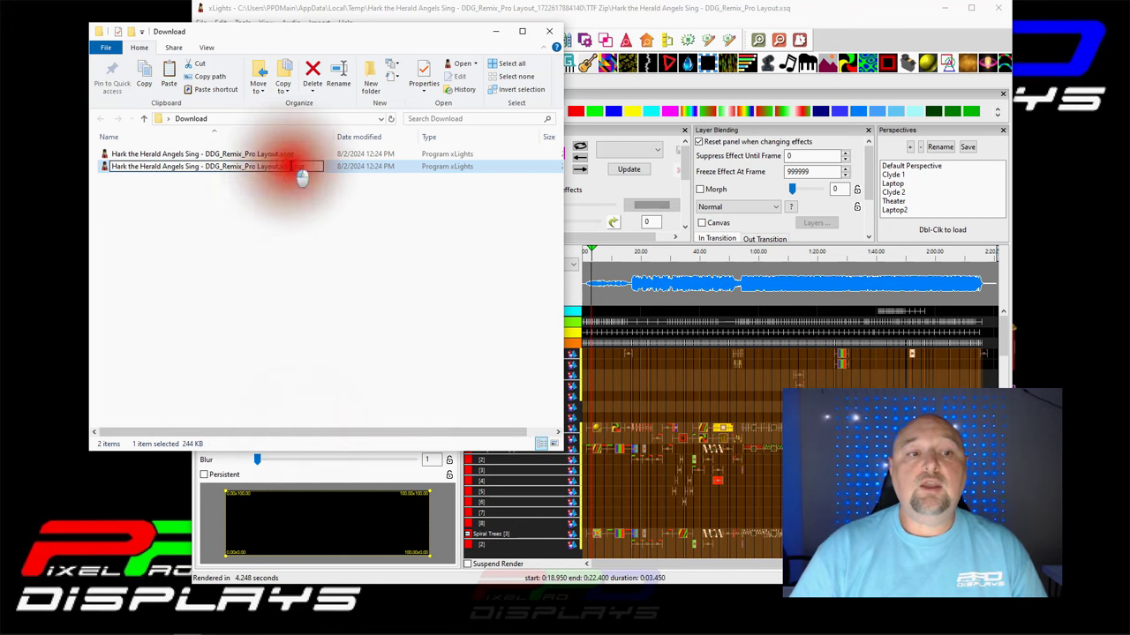
{"action": "key", "text": "BackSpace"}
{"action": "key", "text": "BackSpace"}
{"action": "key", "text": "Delete"}
{"action": "key", "text": "Delete"}
{"action": "key", "text": "Delete"}
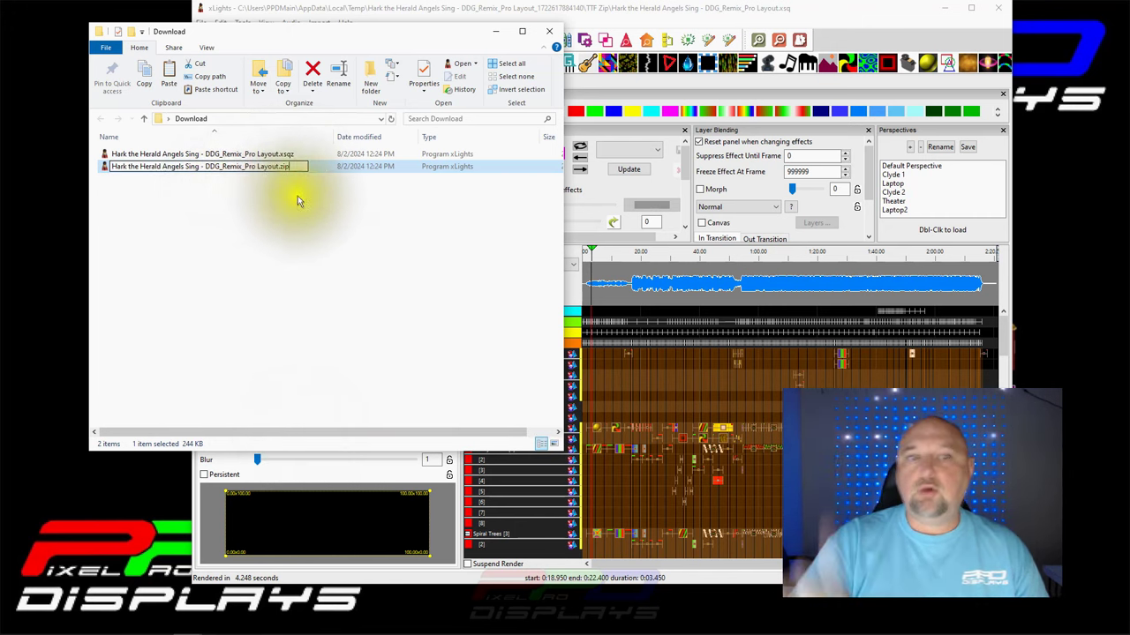
{"action": "key", "text": "Return"}
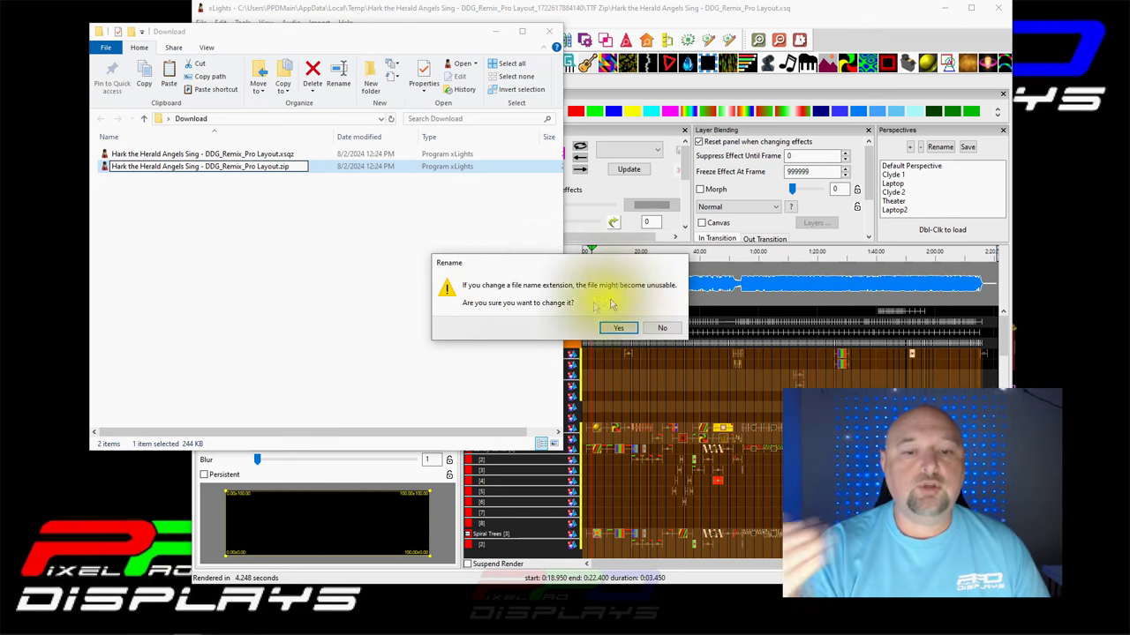
{"action": "left_click", "coordinate": [615, 329]}
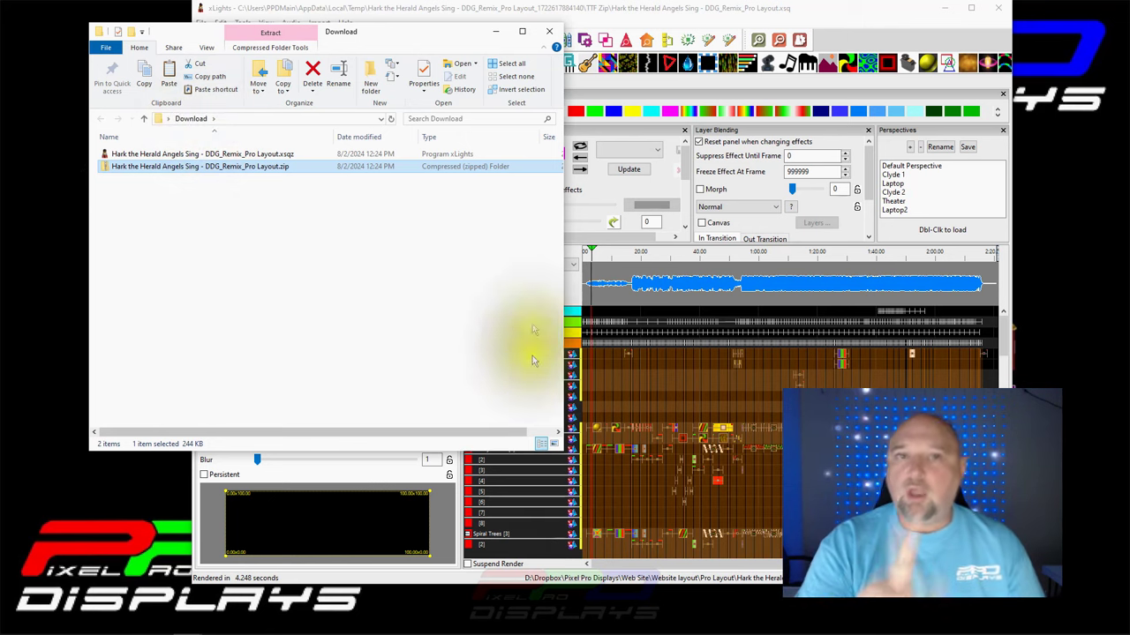
Try starting a new sequence in xLights and dismiss the read-only mode error.
{"action": "left_click", "coordinate": [368, 11]}
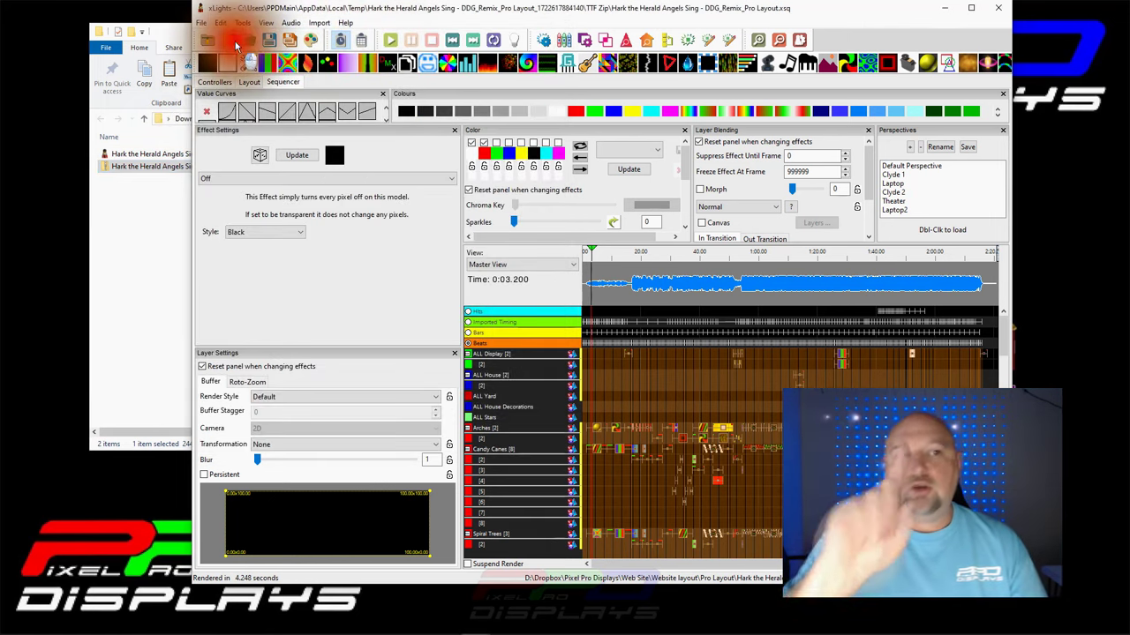
{"action": "left_click", "coordinate": [212, 39]}
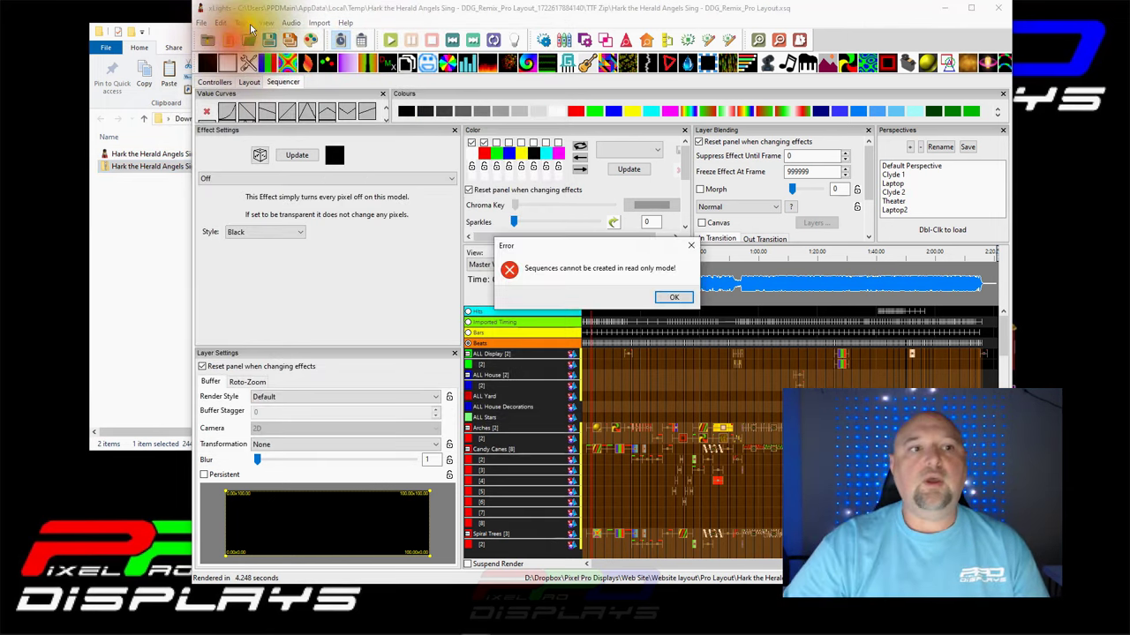
{"action": "left_click", "coordinate": [673, 296]}
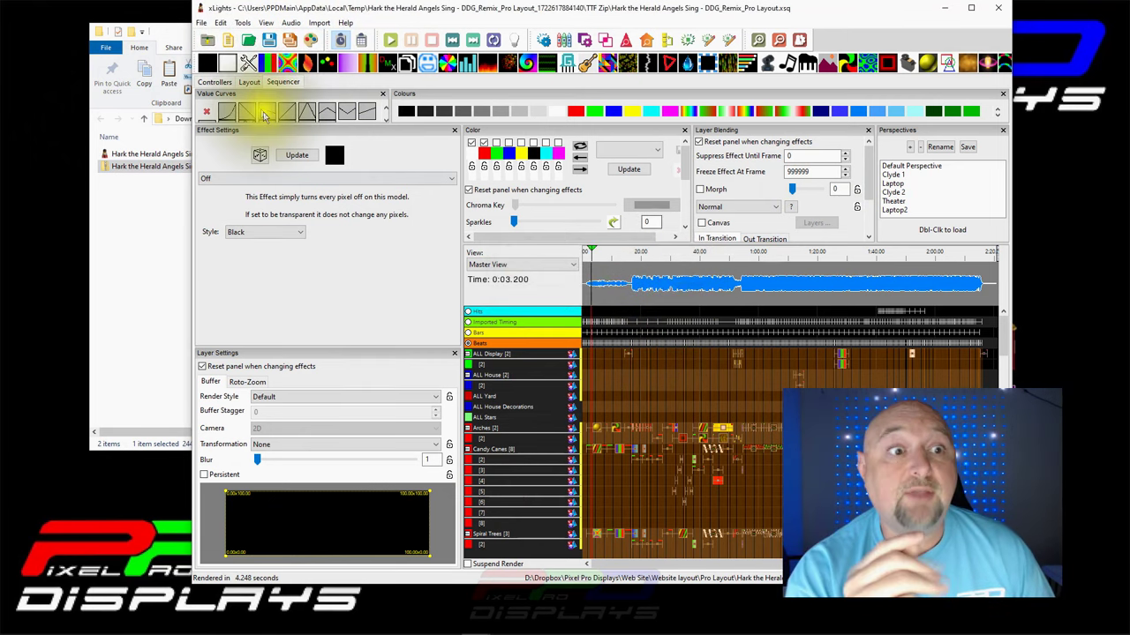
Close the Hark the Herald Angels Sing sequence, discarding its unsaved changes.
{"action": "left_click", "coordinate": [203, 25]}
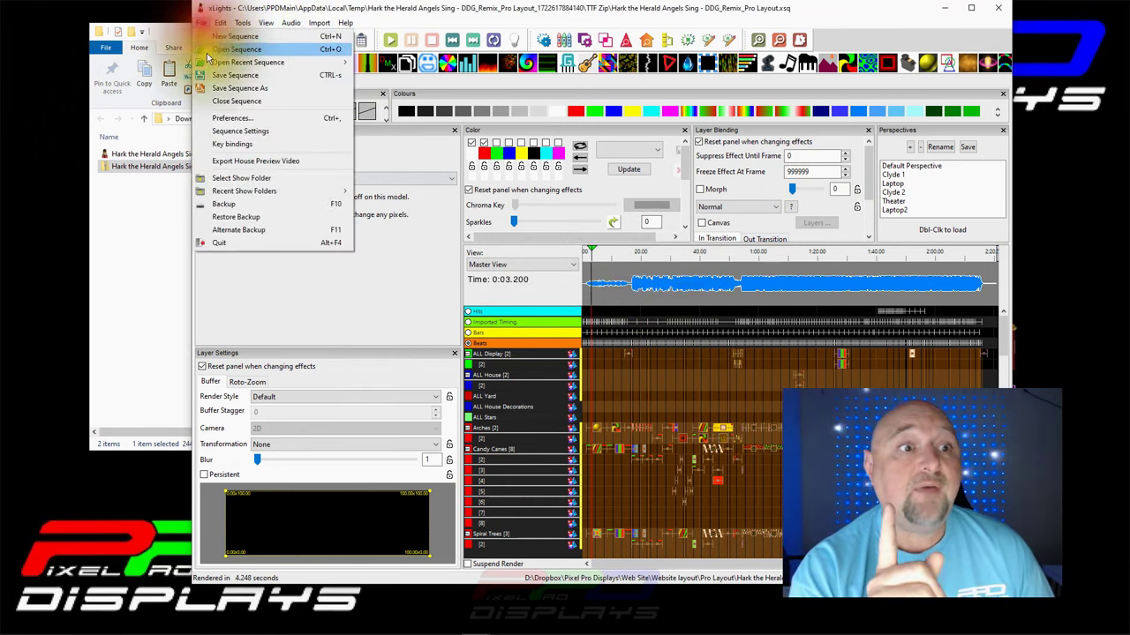
{"action": "left_click", "coordinate": [225, 108]}
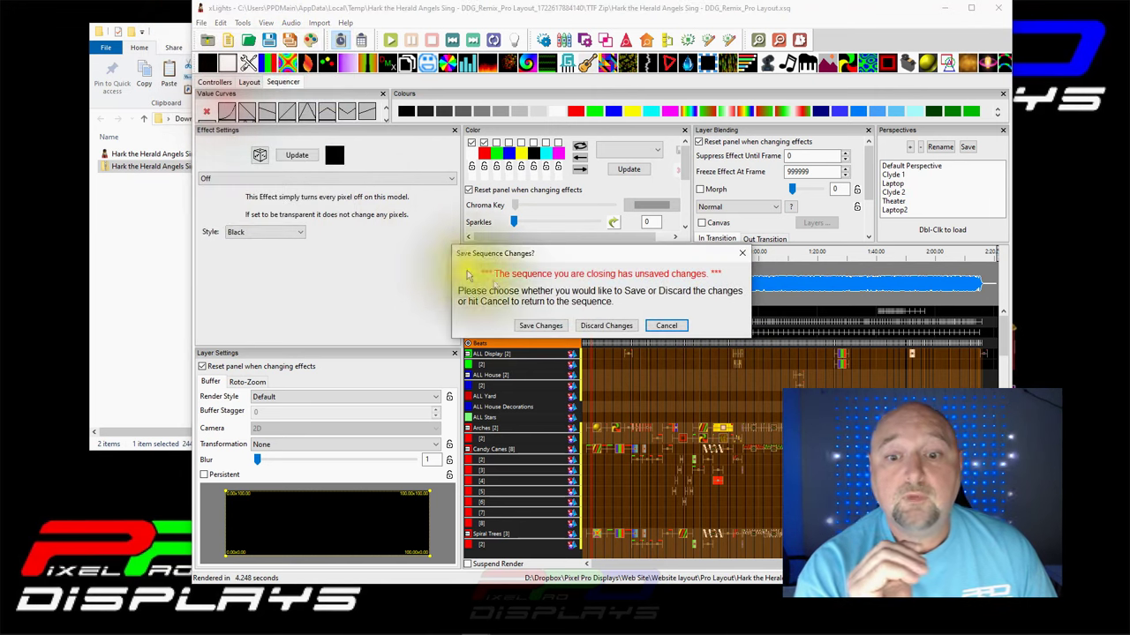
{"action": "left_click", "coordinate": [607, 326]}
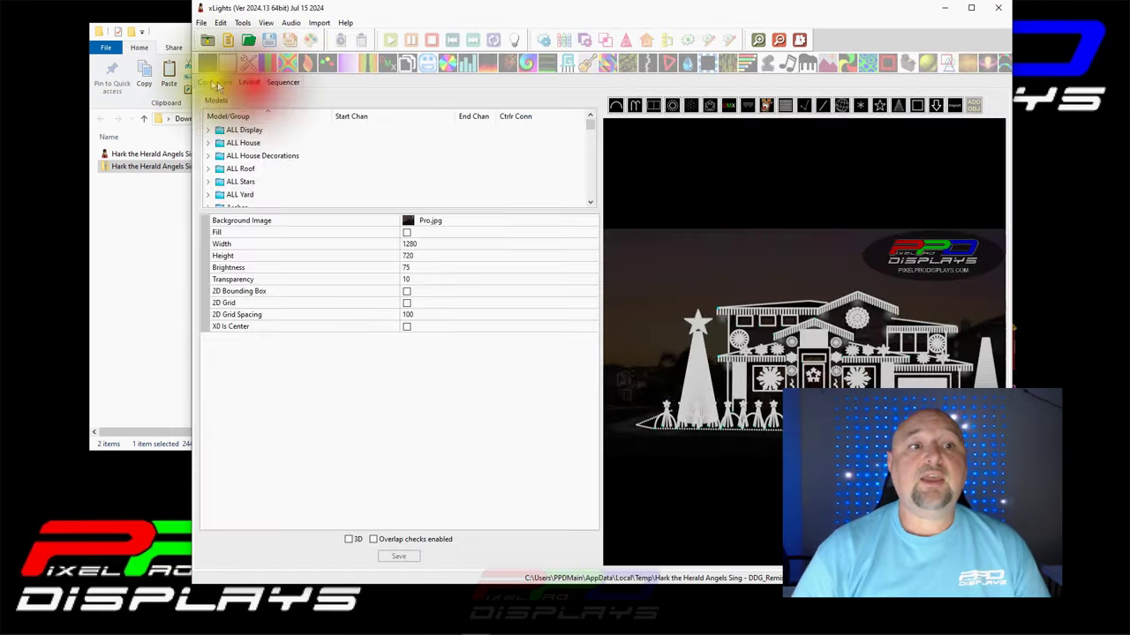
{"action": "left_click", "coordinate": [215, 82]}
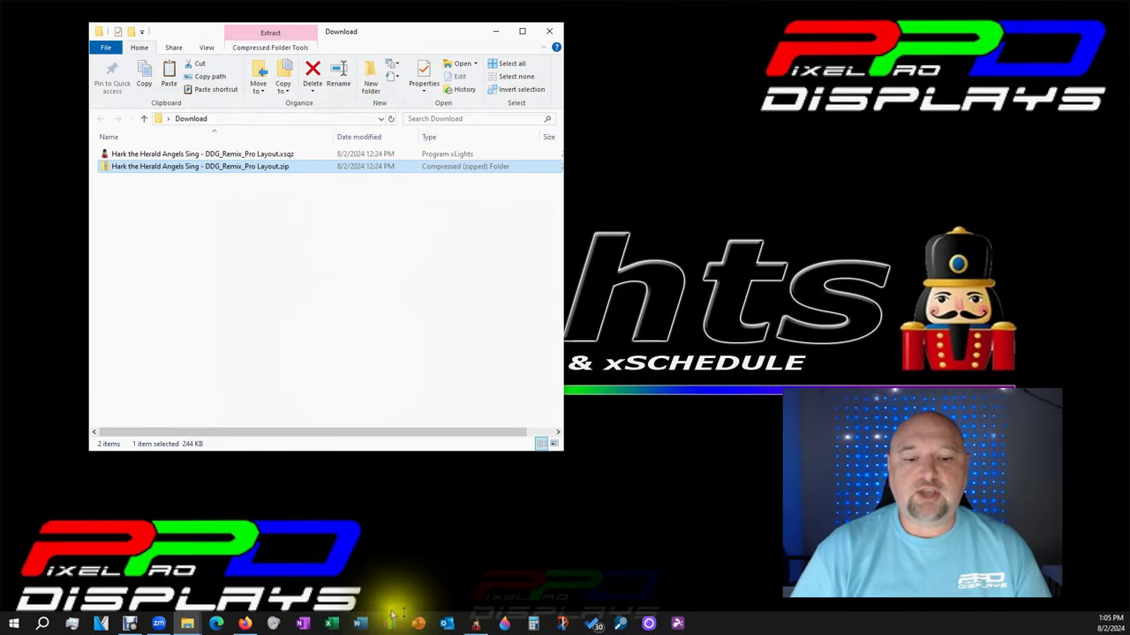
Restore xLights and permanently switch the show directory to the Pro Layout folder to view its house layout.
{"action": "left_click", "coordinate": [477, 627]}
{"action": "right_click", "coordinate": [478, 629]}
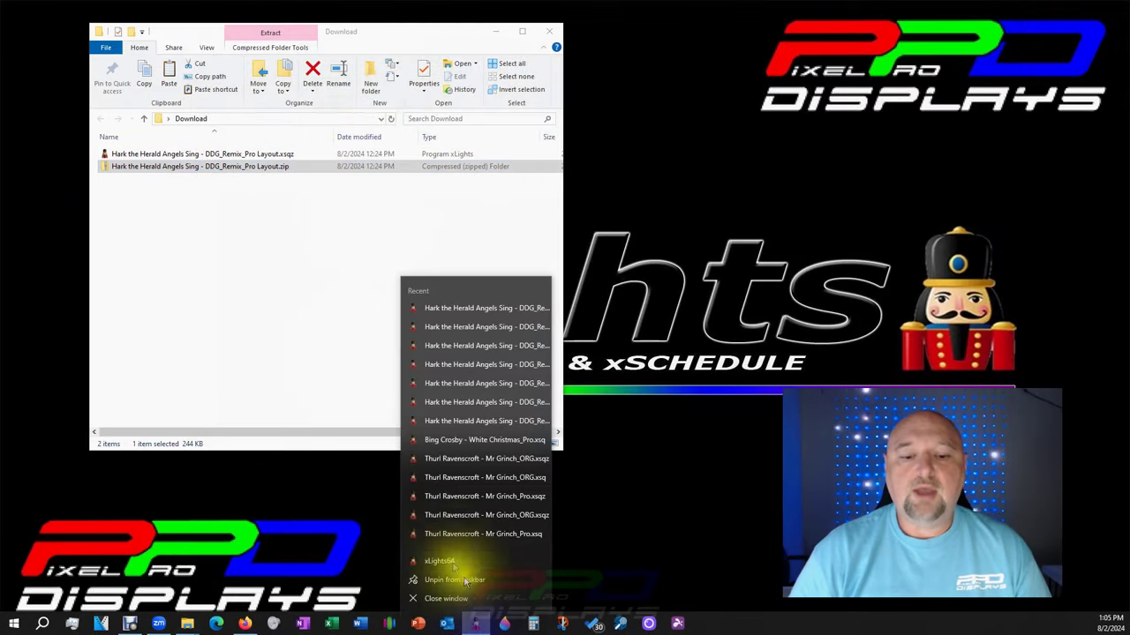
{"action": "left_click", "coordinate": [475, 623]}
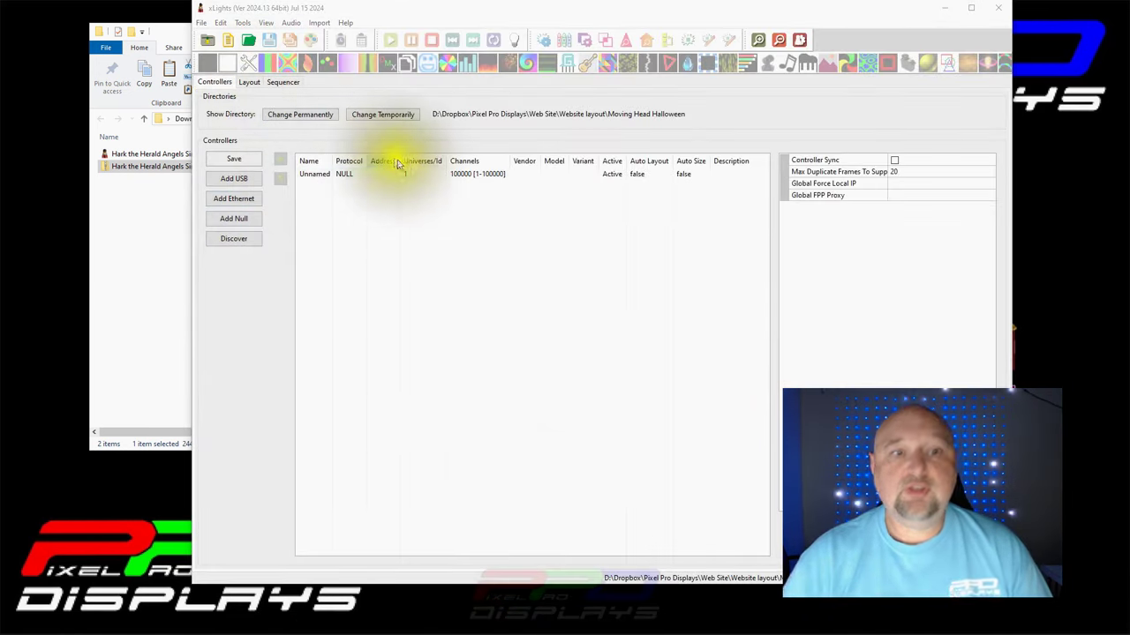
{"action": "left_click", "coordinate": [280, 114]}
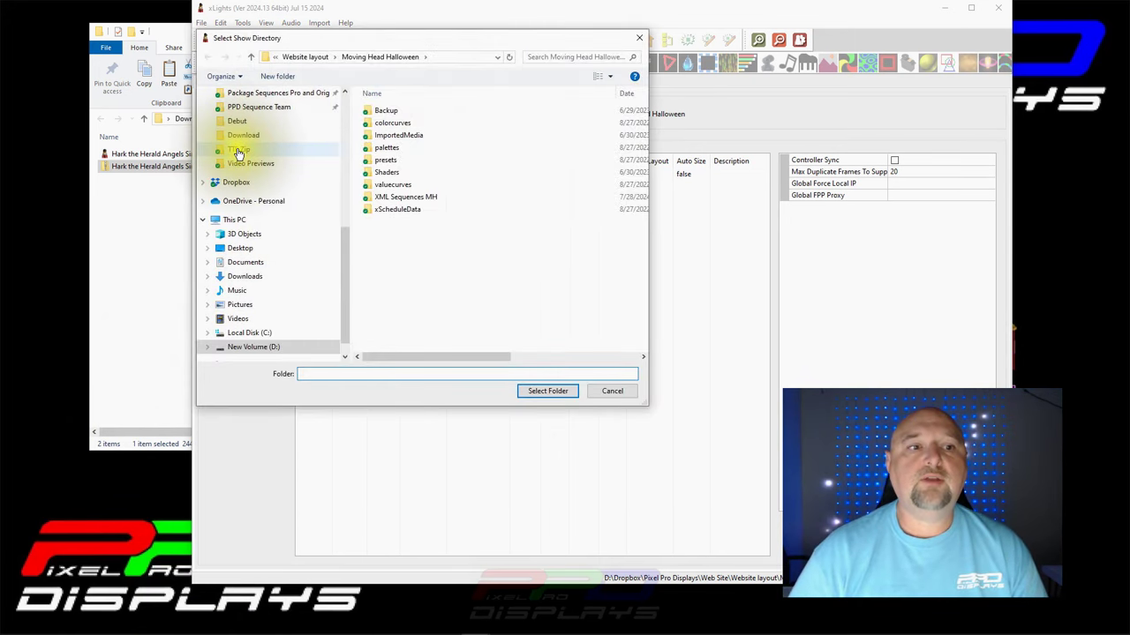
{"action": "left_click", "coordinate": [238, 149]}
{"action": "left_click", "coordinate": [552, 391]}
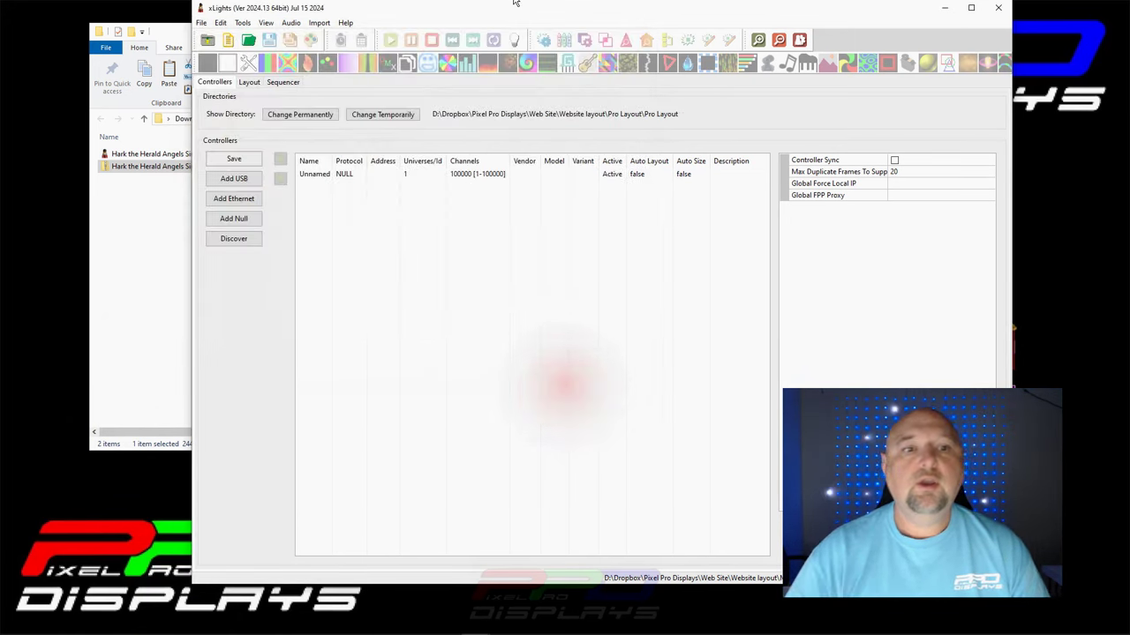
{"action": "left_click", "coordinate": [249, 81]}
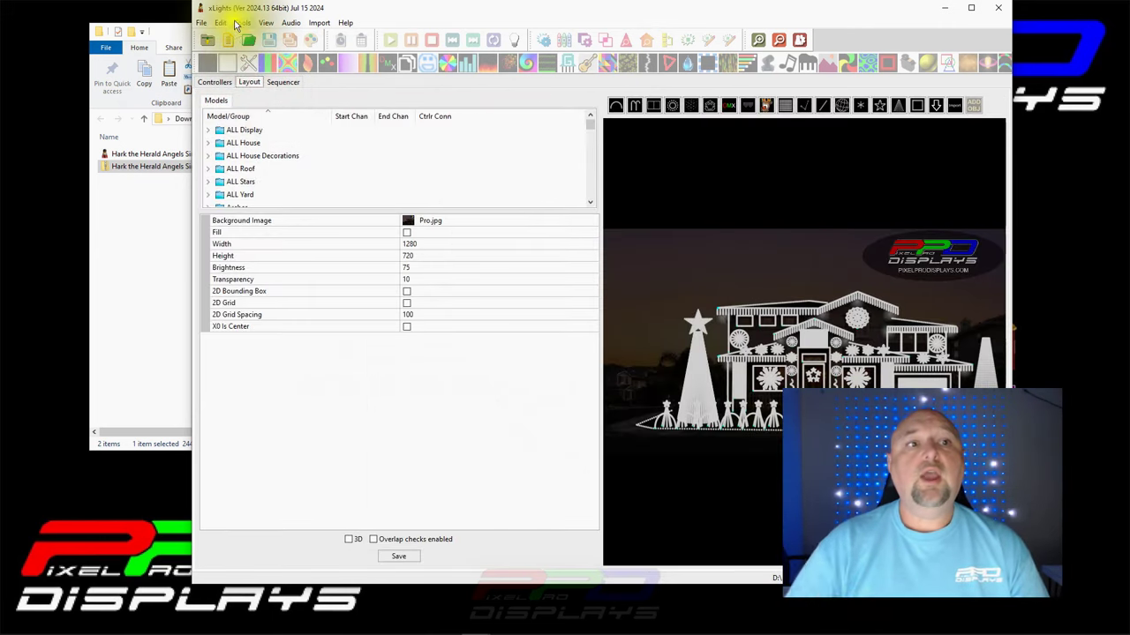
Create a 20fps musical sequence from the Hark the Herald Angels Sing mp3 with all models.
{"action": "left_click", "coordinate": [228, 42]}
{"action": "left_click", "coordinate": [342, 138]}
{"action": "scroll", "coordinate": [336, 349], "scroll_direction": "up", "scroll_amount": 5}
{"action": "left_click", "coordinate": [293, 258]}
{"action": "left_click", "coordinate": [446, 269]}
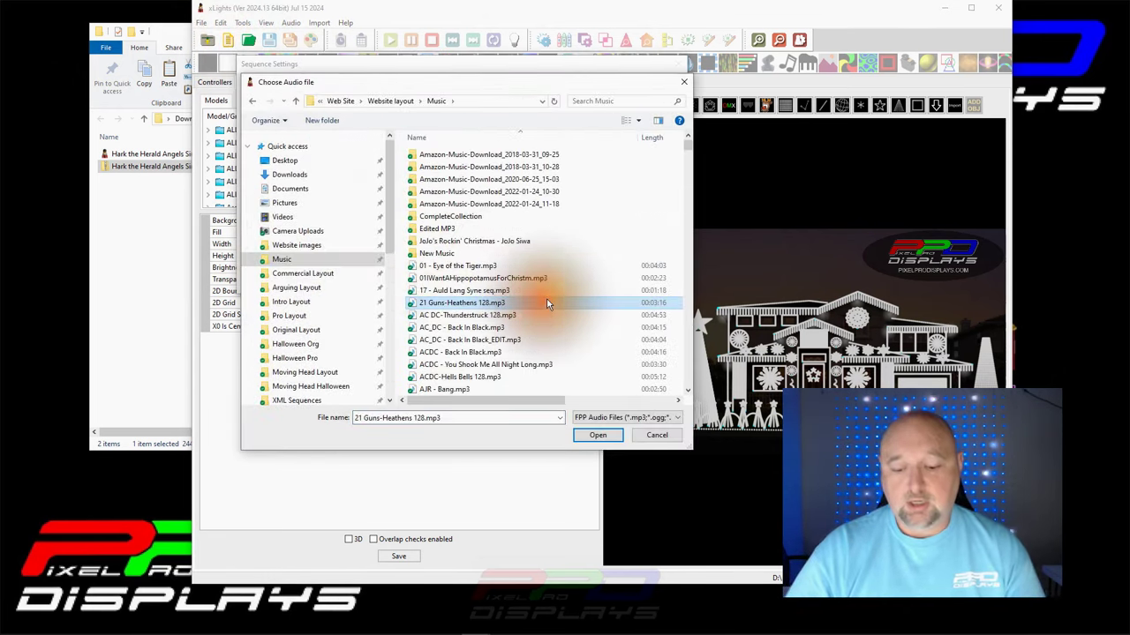
{"action": "type", "text": "hark"}
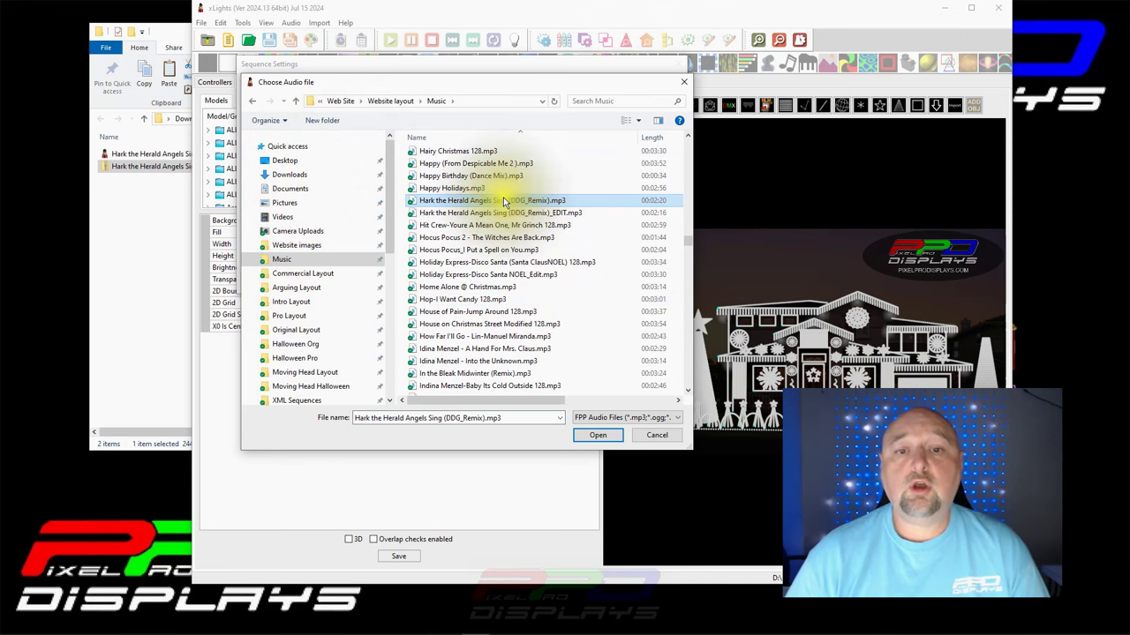
{"action": "left_click", "coordinate": [596, 437]}
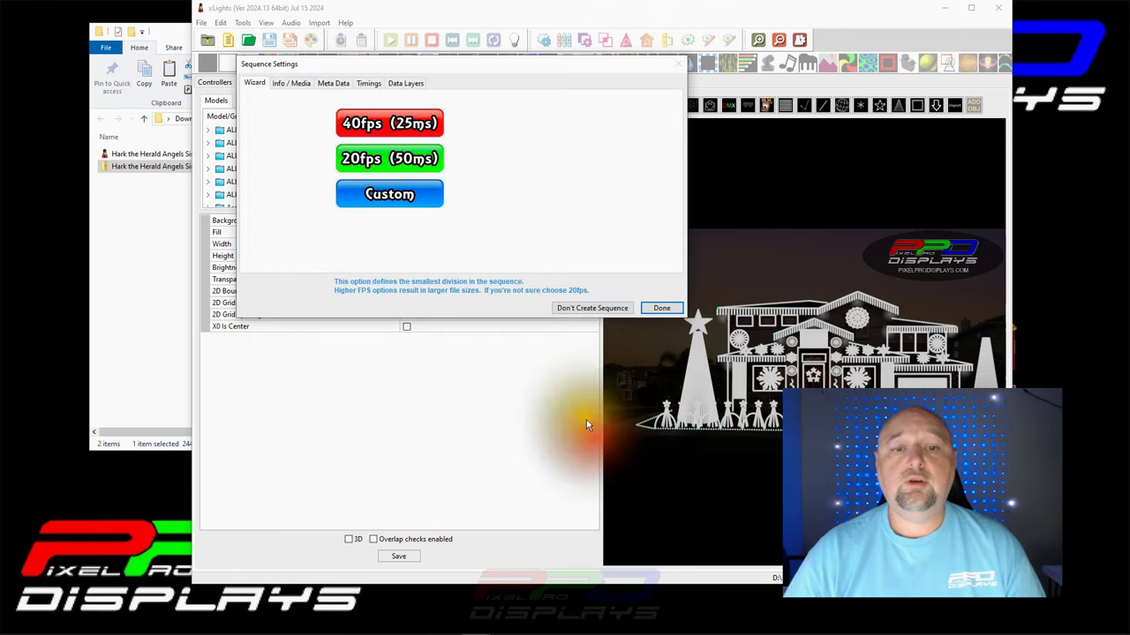
{"action": "left_click", "coordinate": [413, 161]}
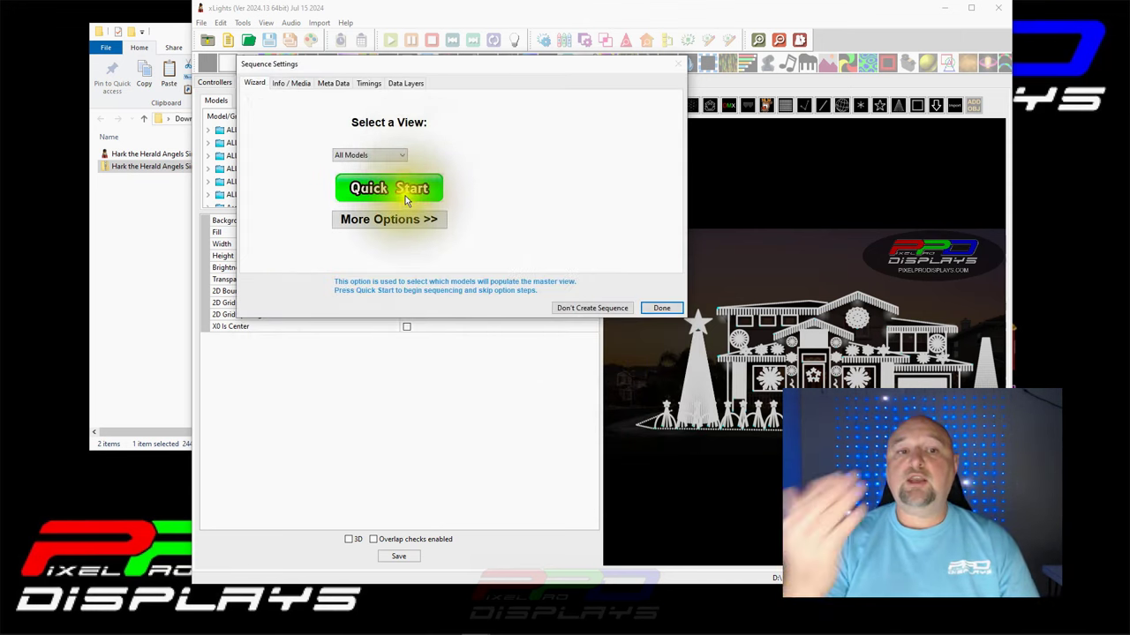
{"action": "left_click", "coordinate": [404, 189]}
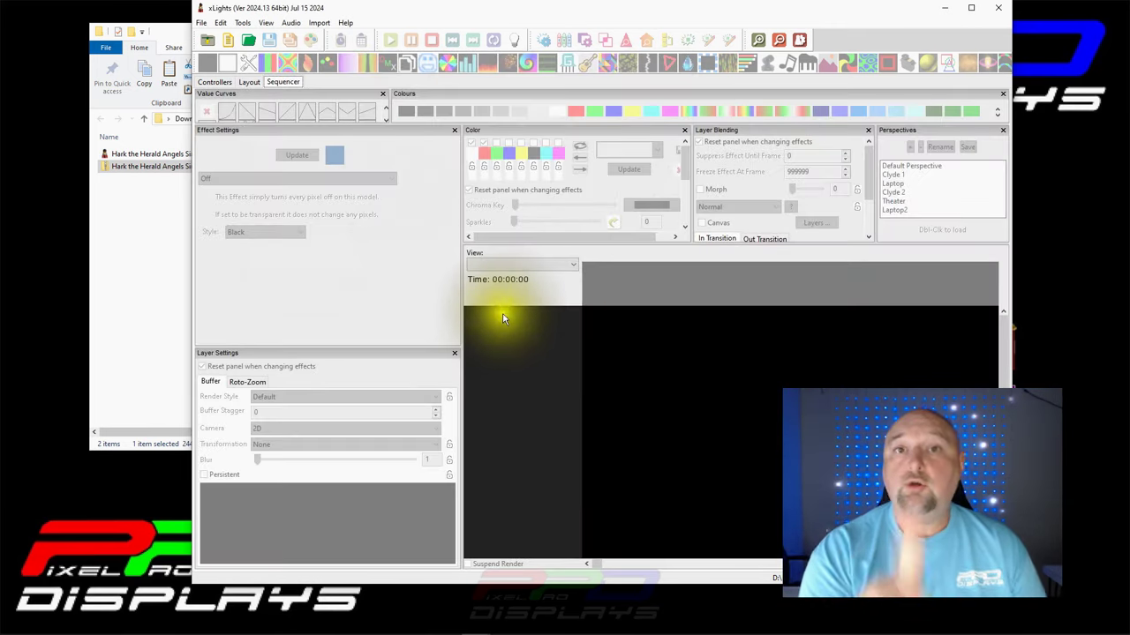
Try dragging the .xsqz package from the Download folder onto the new sequence.
{"action": "left_click", "coordinate": [102, 216]}
{"action": "left_click", "coordinate": [131, 154]}
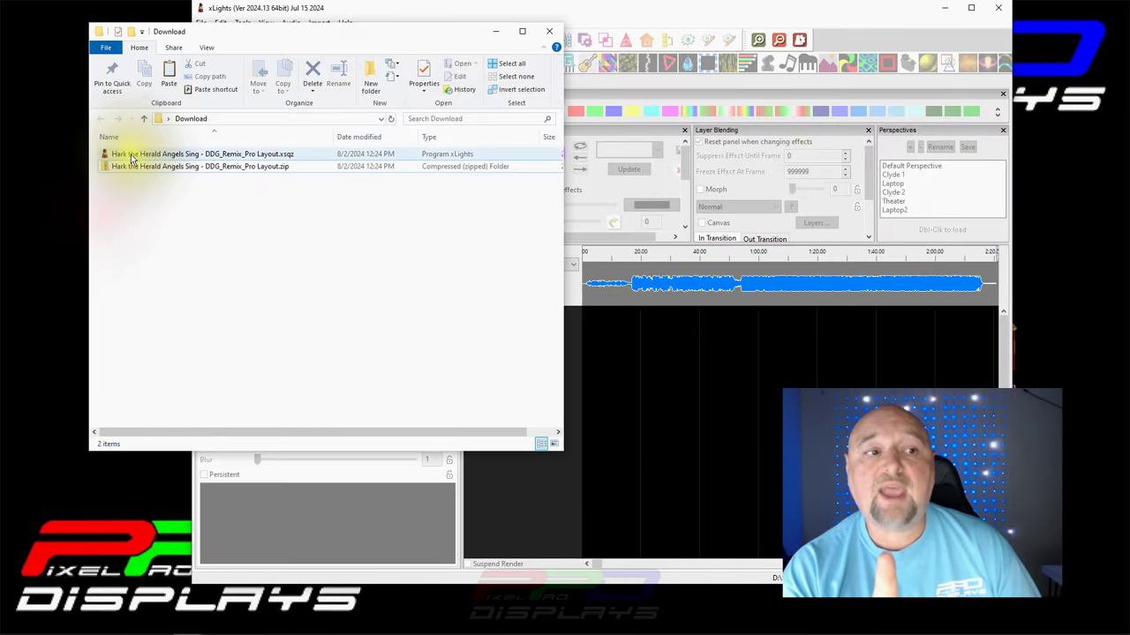
{"action": "left_click_drag", "start_coordinate": [130, 157], "coordinate": [137, 146]}
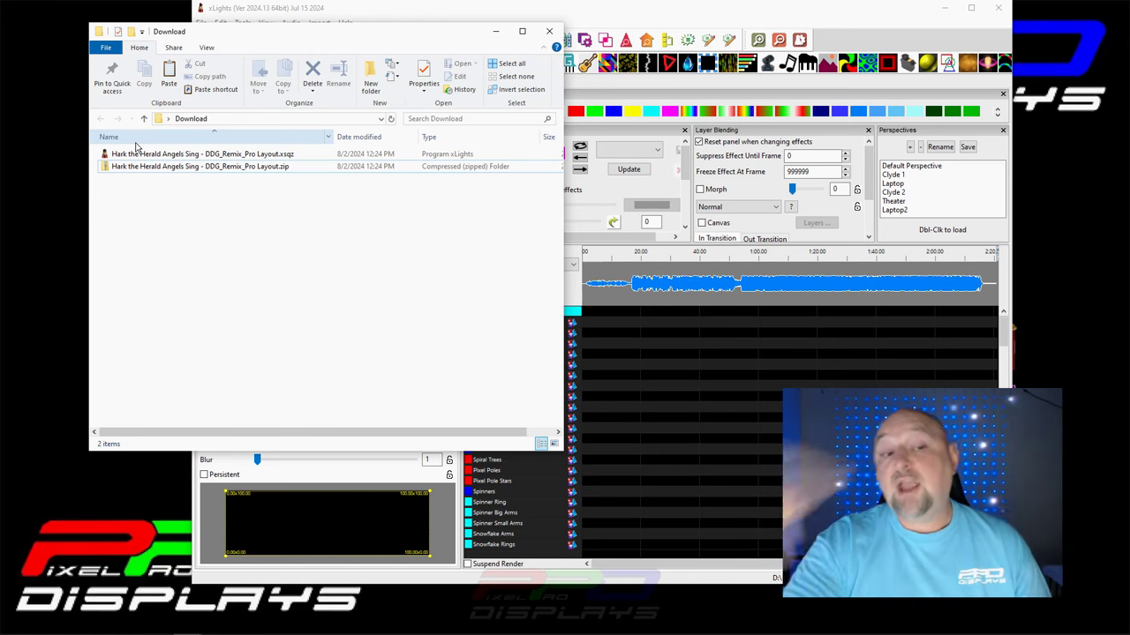
{"action": "left_click_drag", "start_coordinate": [137, 146], "coordinate": [620, 287]}
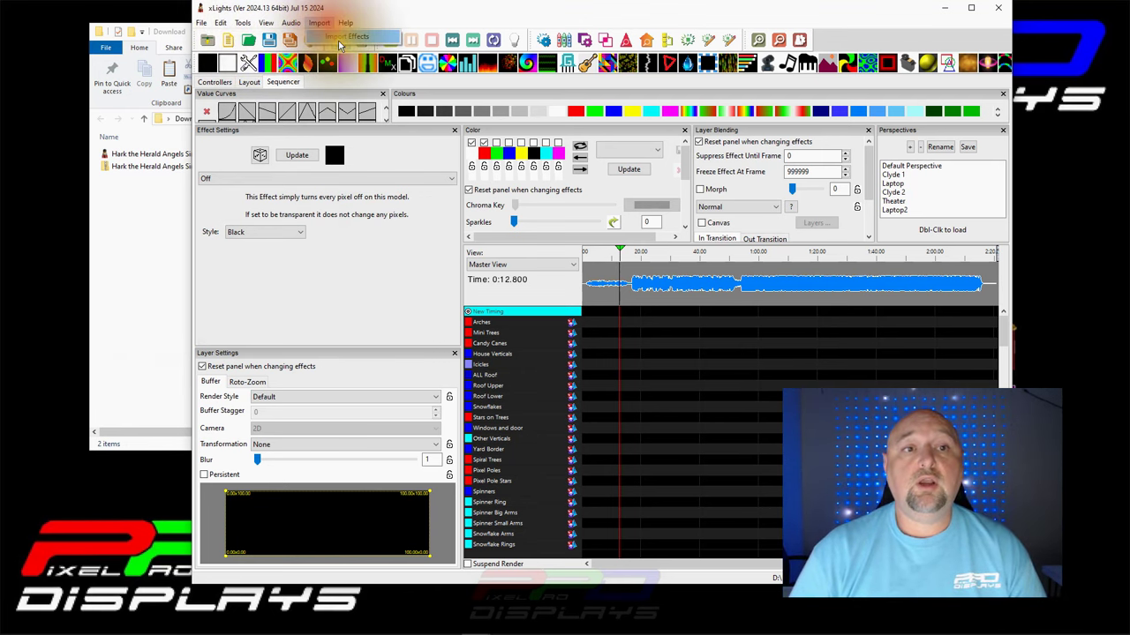
Import effects from the Pro Layout .xsqz package in Desktop\Download, keeping all file types.
{"action": "left_click", "coordinate": [339, 41]}
{"action": "scroll", "coordinate": [273, 252], "scroll_direction": "up", "scroll_amount": 10}
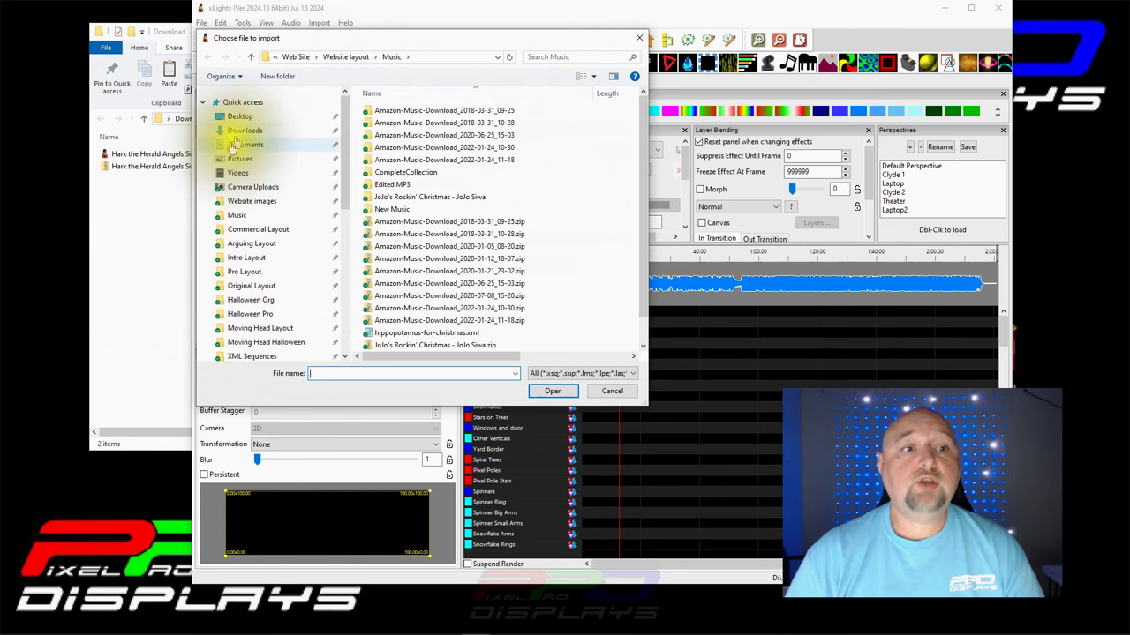
{"action": "left_click", "coordinate": [240, 116]}
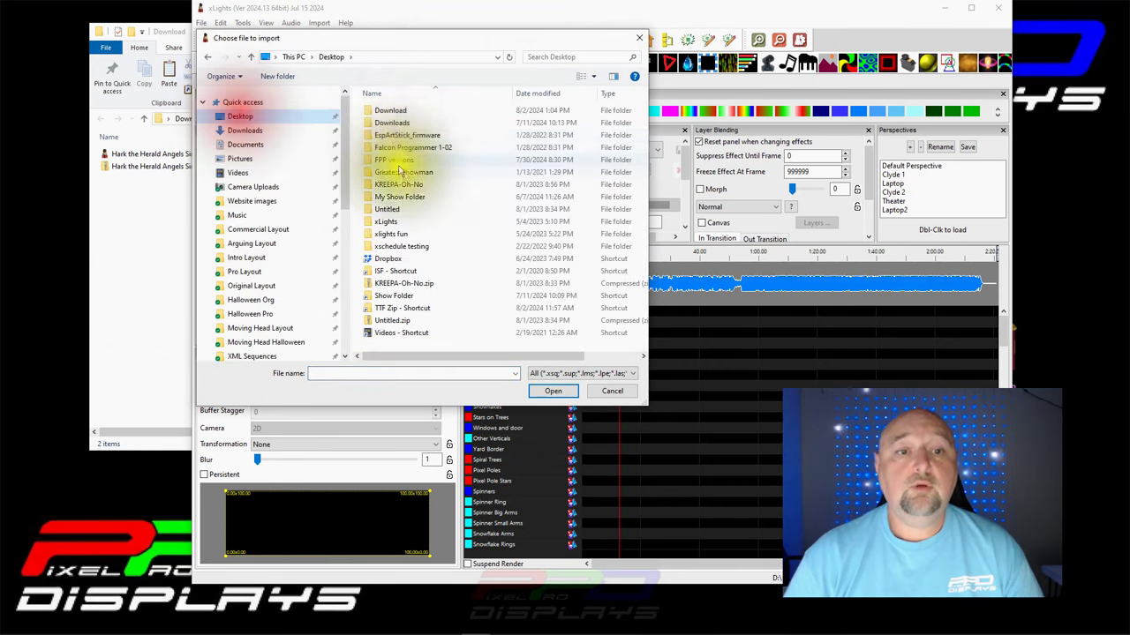
{"action": "left_click", "coordinate": [388, 115]}
{"action": "double_click", "coordinate": [388, 113]}
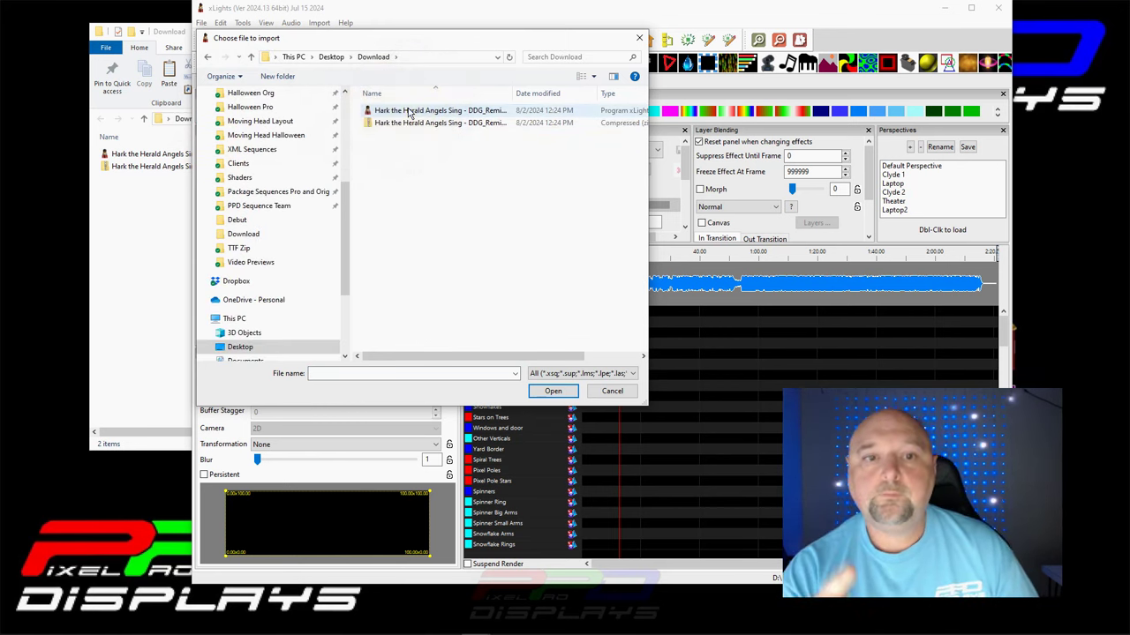
{"action": "left_click", "coordinate": [408, 110]}
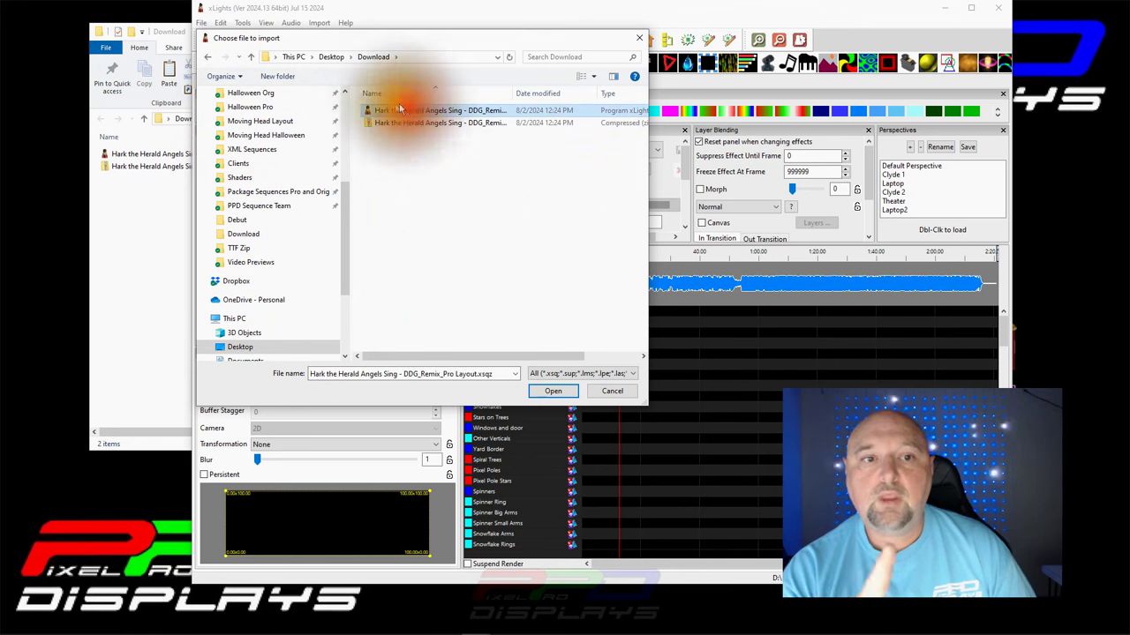
{"action": "left_click", "coordinate": [557, 374]}
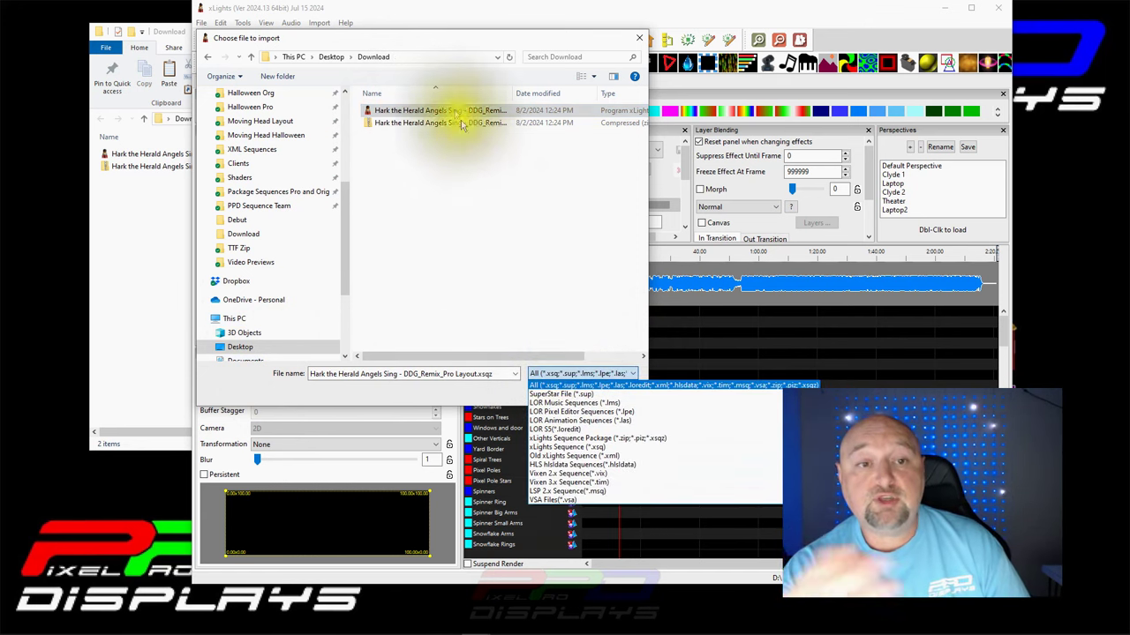
{"action": "left_click", "coordinate": [388, 111]}
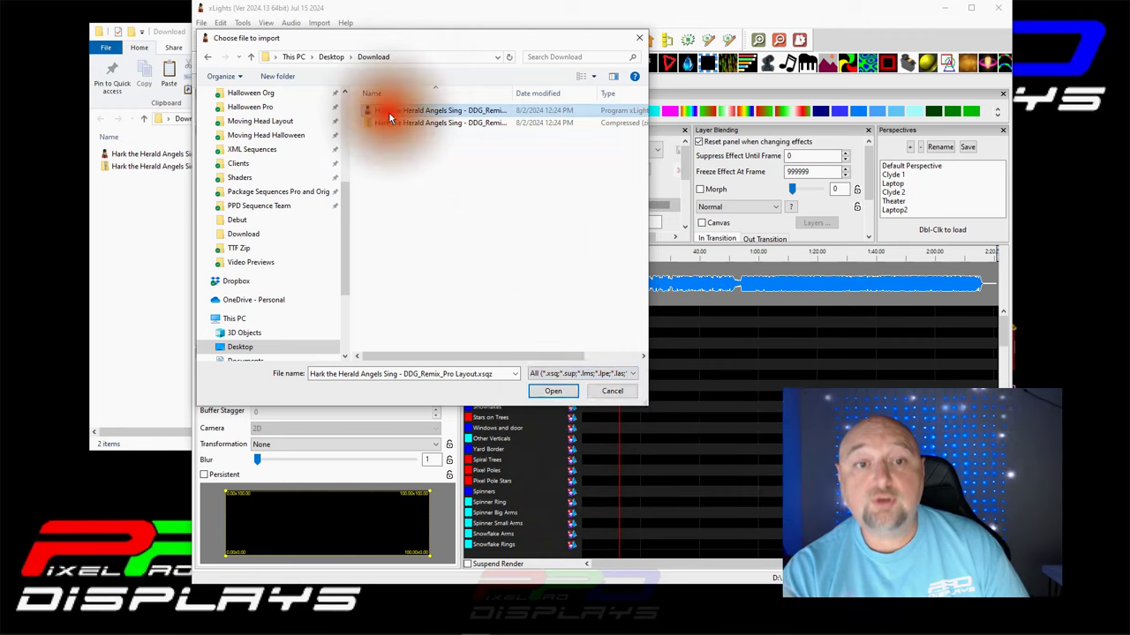
{"action": "left_click", "coordinate": [552, 391]}
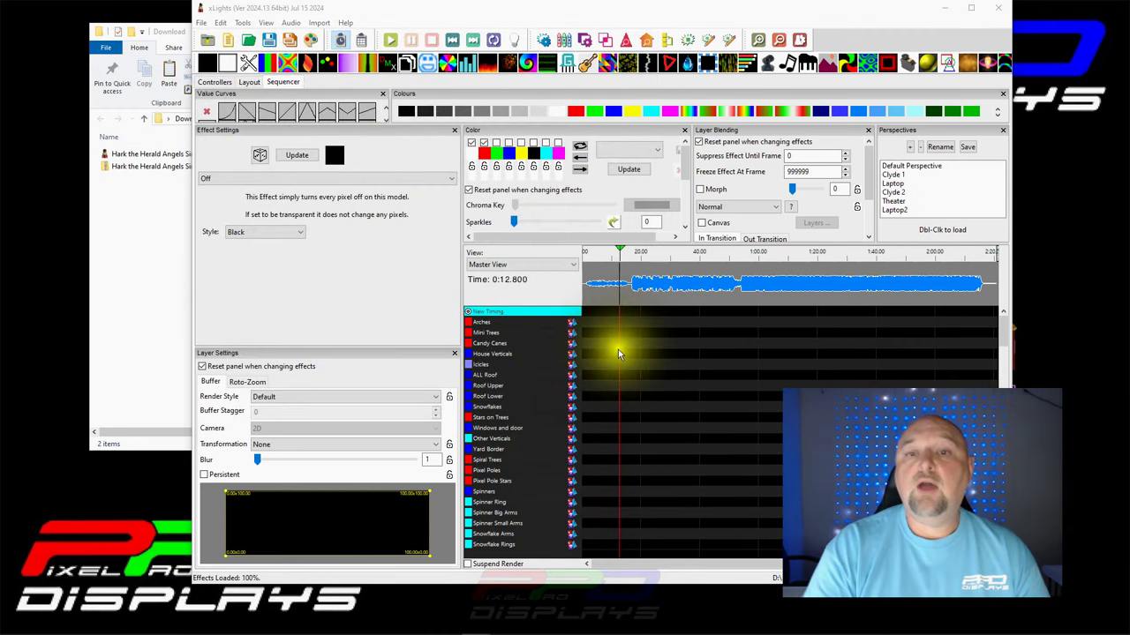
Auto Map the package models in the Map Channels dialog and accept to import the effects.
{"action": "left_click_drag", "start_coordinate": [934, 18], "coordinate": [380, 26]}
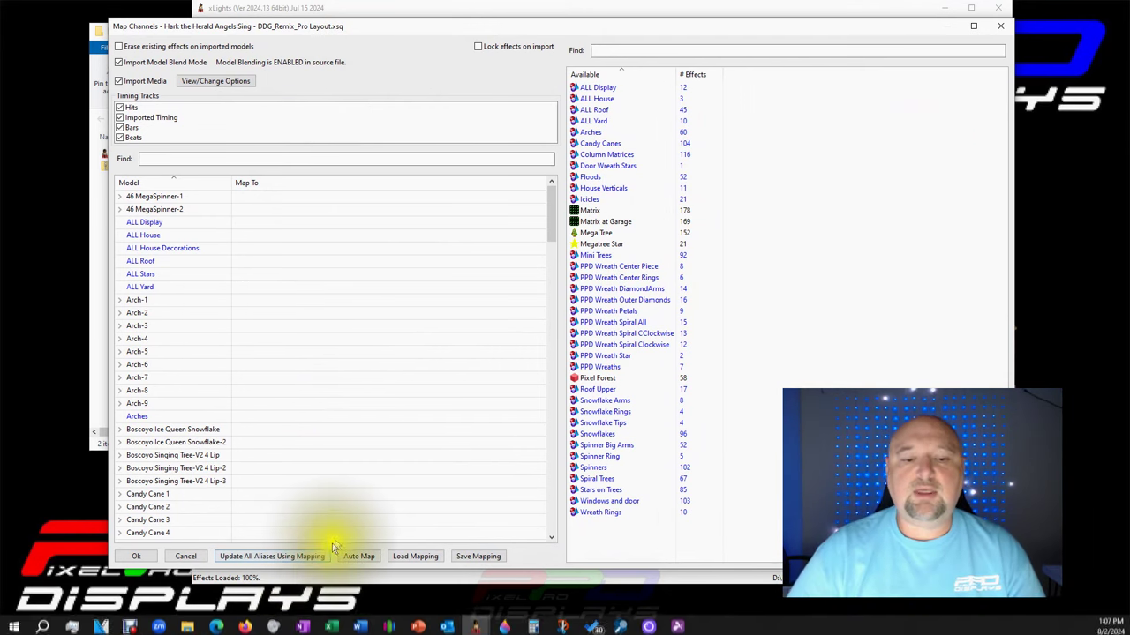
{"action": "left_click", "coordinate": [358, 556]}
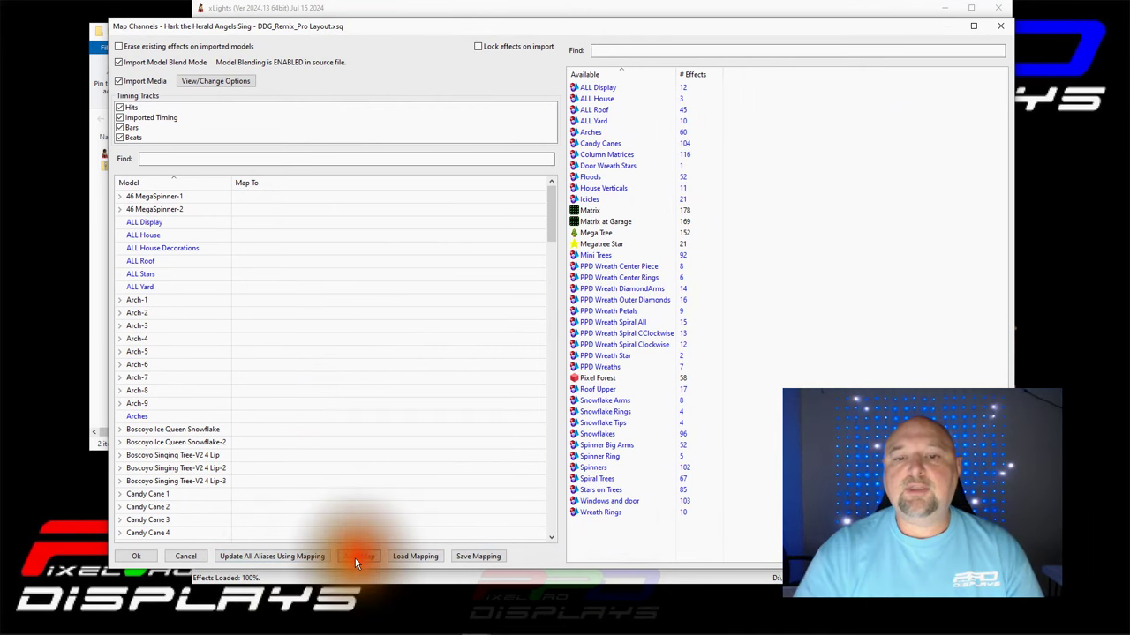
{"action": "left_click", "coordinate": [140, 554]}
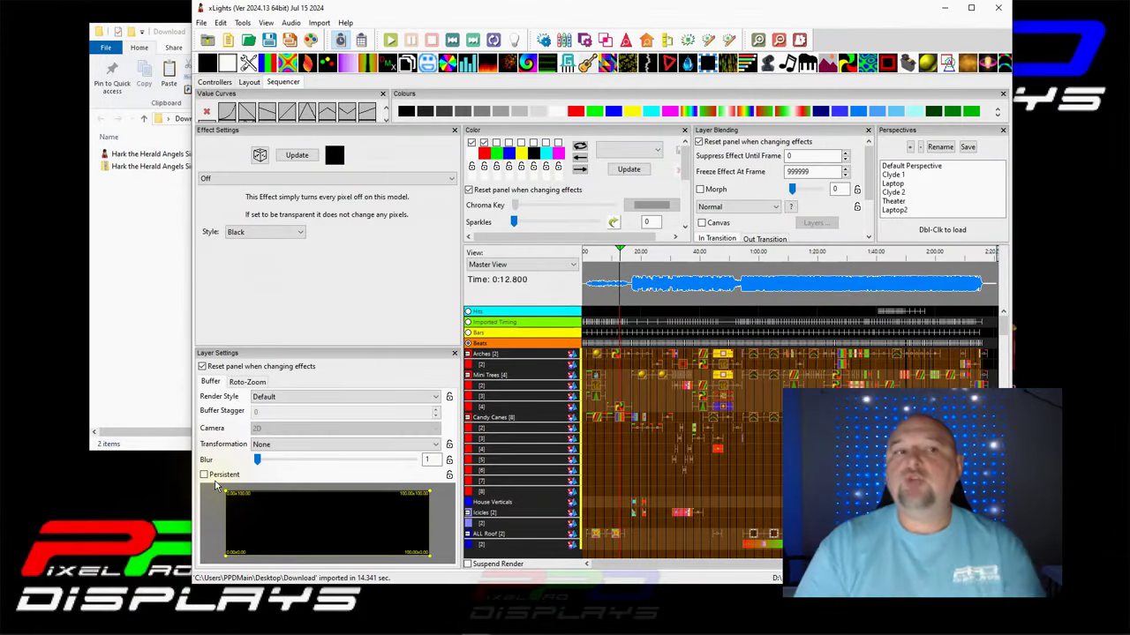
{"action": "left_click", "coordinate": [128, 214]}
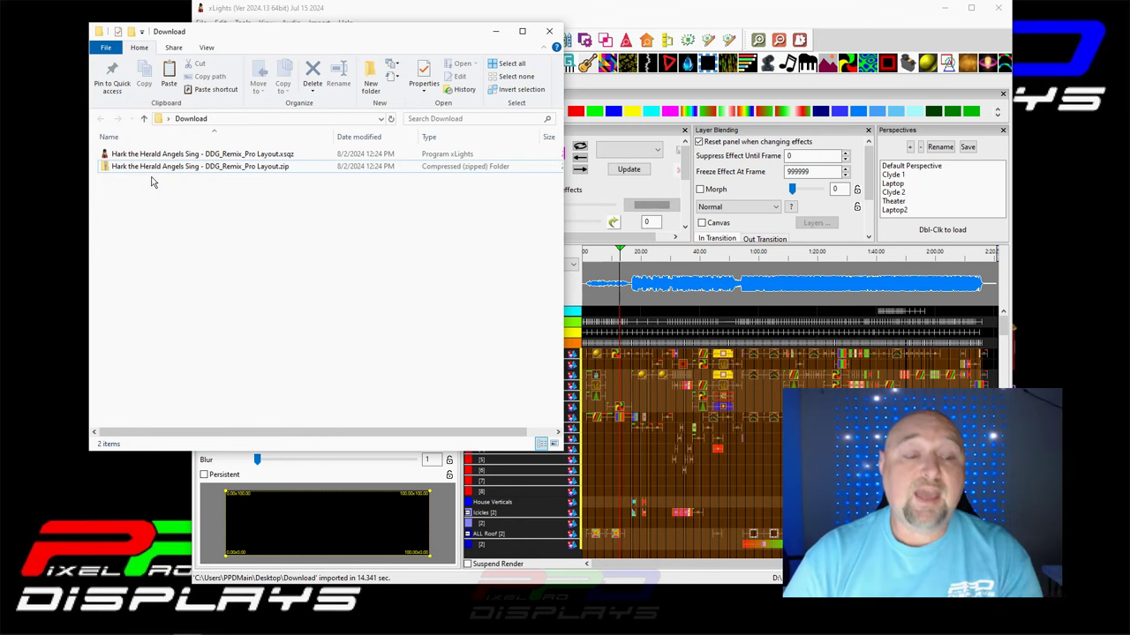
{"action": "left_click", "coordinate": [284, 166]}
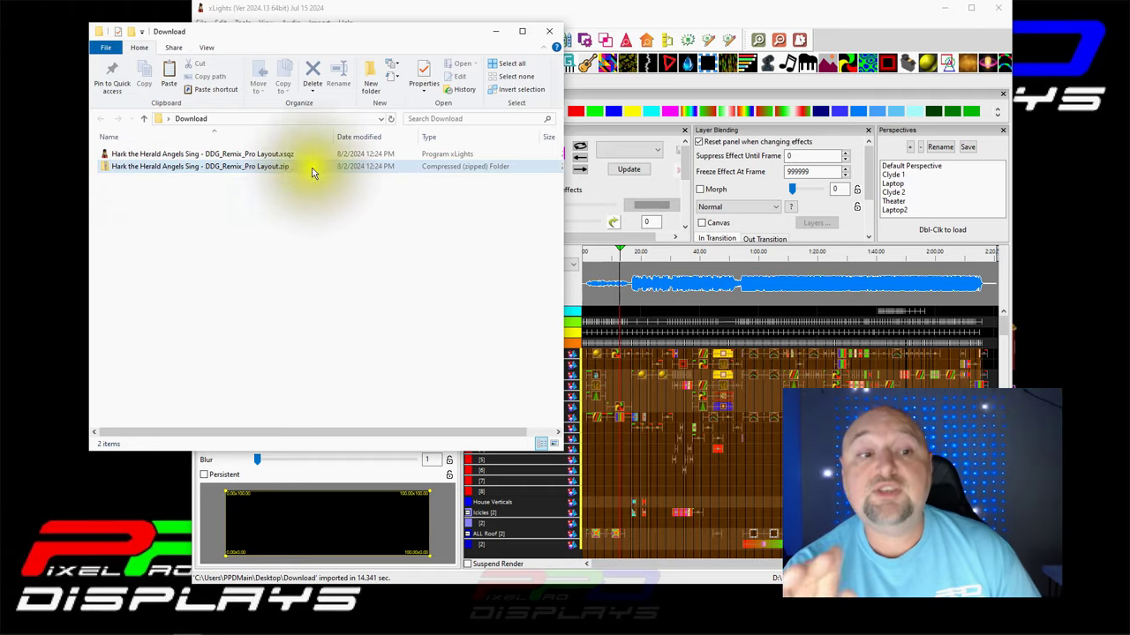